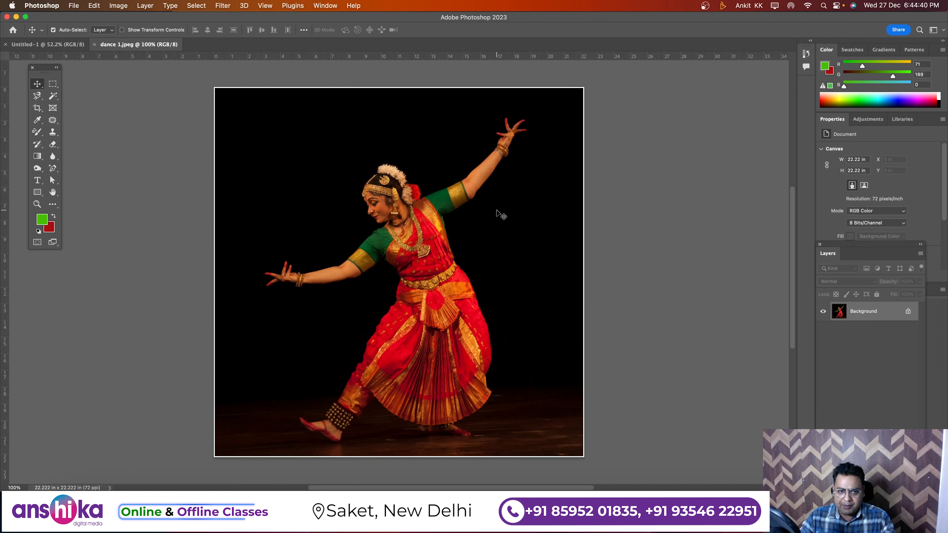
# Step: Outline the dancer with the Magnetic Lasso tool and unlock the Background layer
pyautogui.click(37, 97)
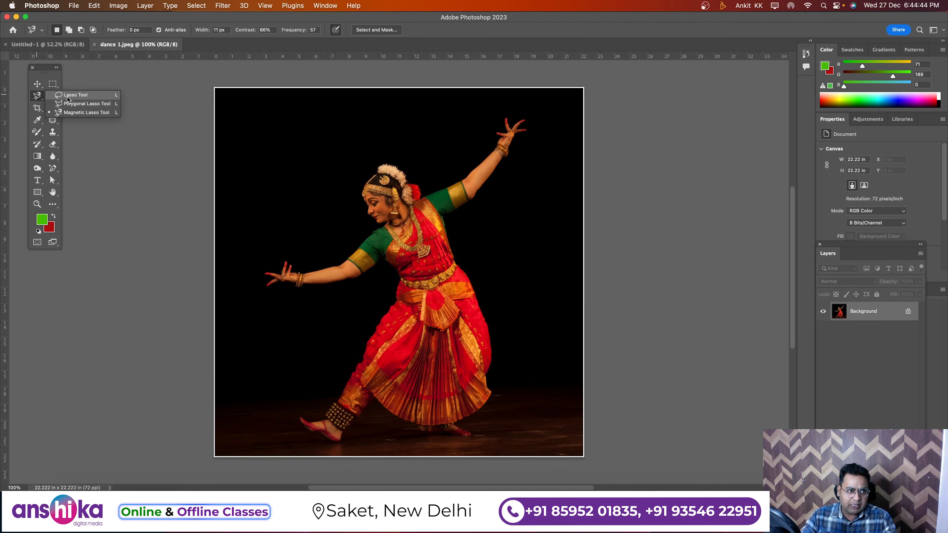
pyautogui.click(367, 189)
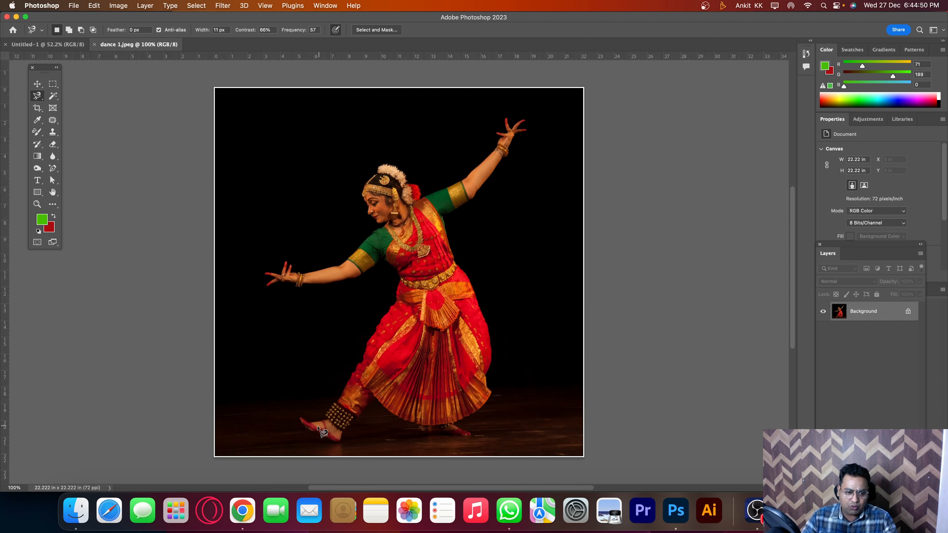
pyautogui.click(301, 418)
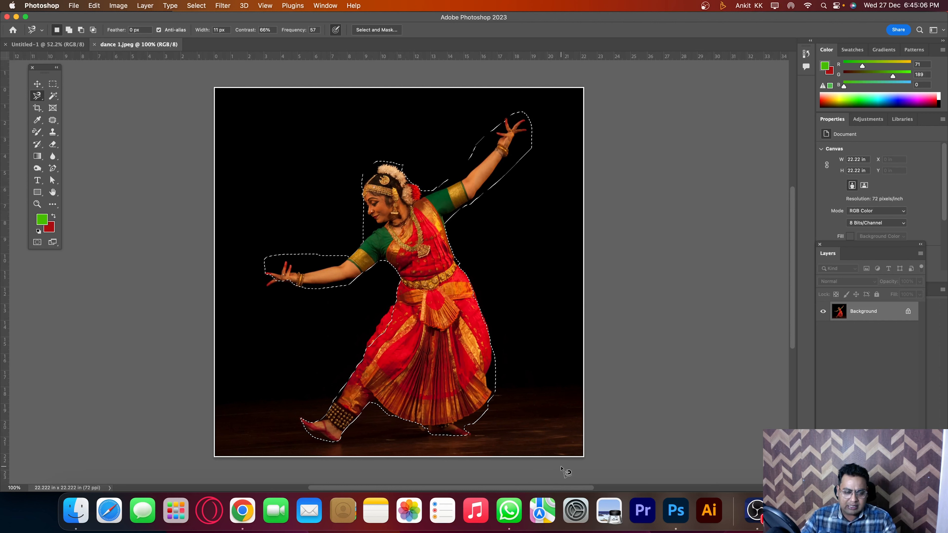
pyautogui.click(909, 313)
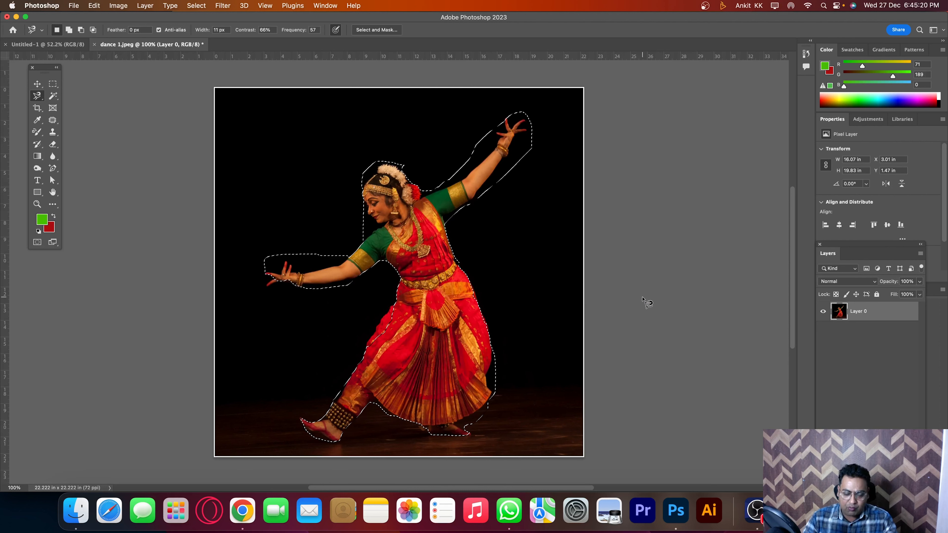
# Step: Invert the selection, delete the black background around the dancer and deselect
pyautogui.press('super+shift+i')
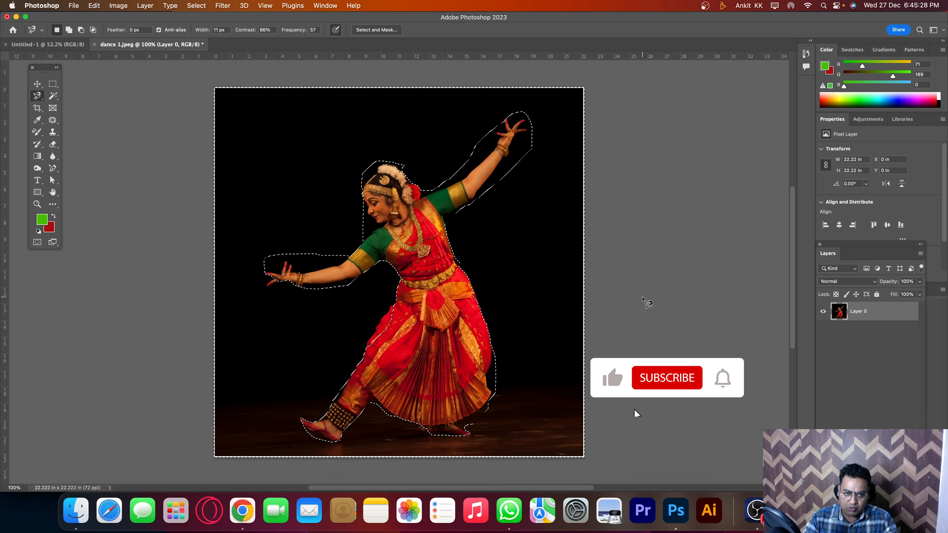
pyautogui.press('Delete')
pyautogui.hotkey('ctrl', 'd')
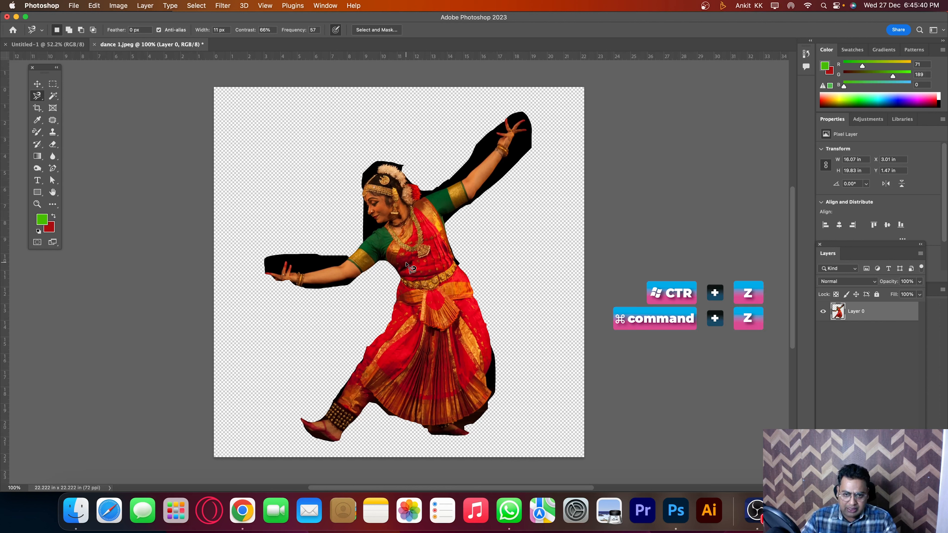
# Step: Undo the background deletion and clear the selection around the dancer
pyautogui.press('super+z')
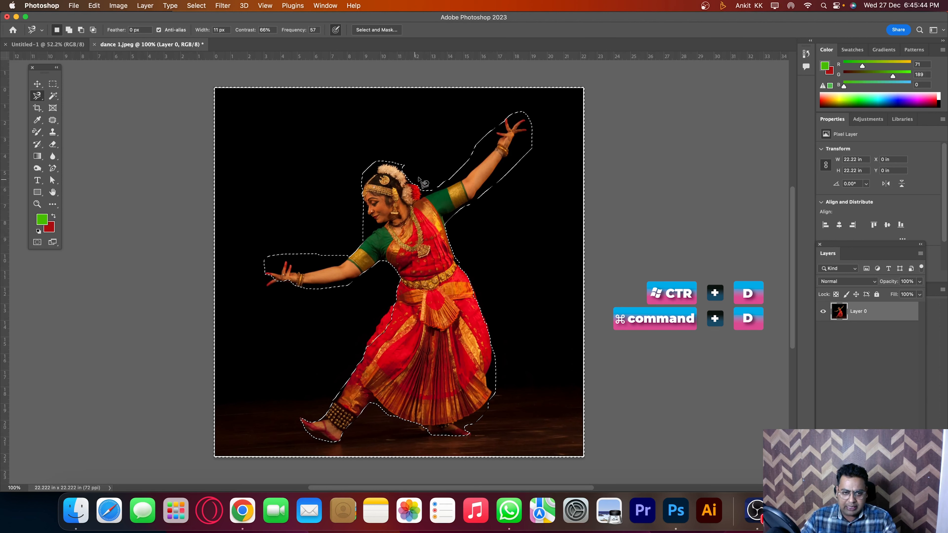
pyautogui.press('super+d')
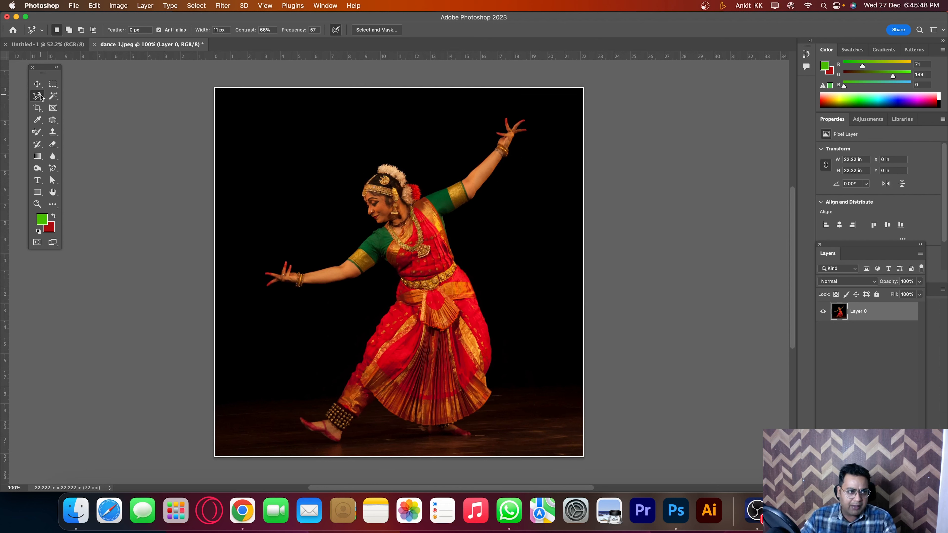
# Step: Select the whole dancer with the Object Selection tool by framing her in a rectangle
pyautogui.click(54, 96)
pyautogui.rightClick(53, 96)
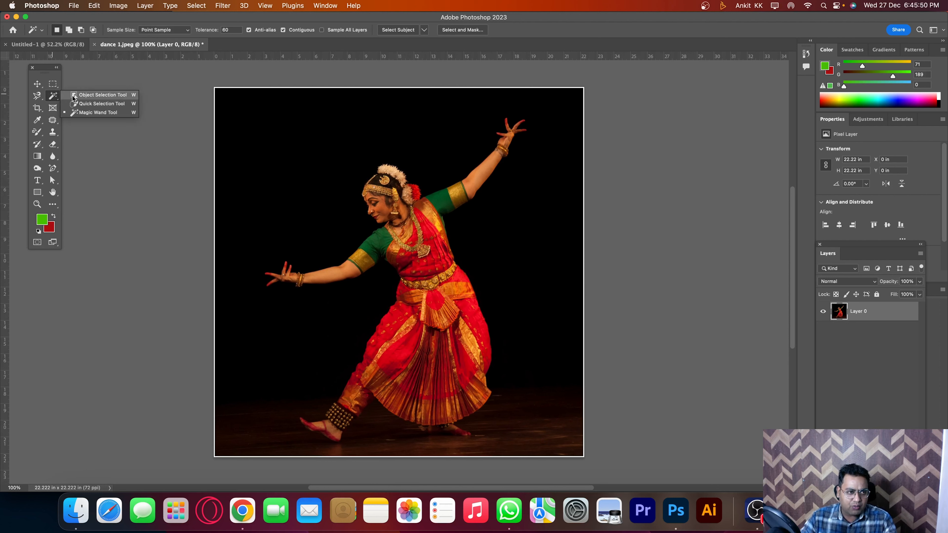
pyautogui.click(92, 96)
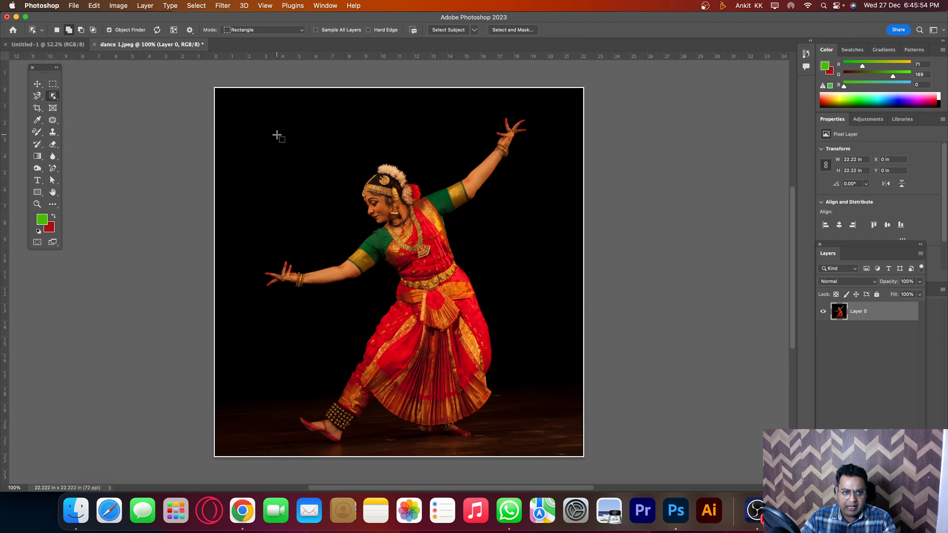
pyautogui.moveTo(272, 112); pyautogui.dragTo(542, 444)
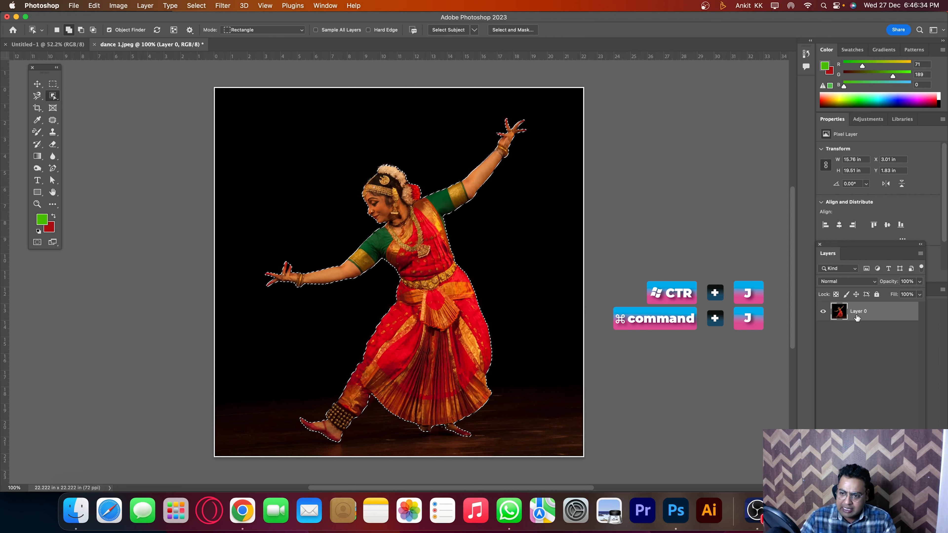
# Step: Copy the selected dancer from Layer 0 to a new layer and move the copy about 0.85 in right and 0.47 in up
pyautogui.click(857, 338)
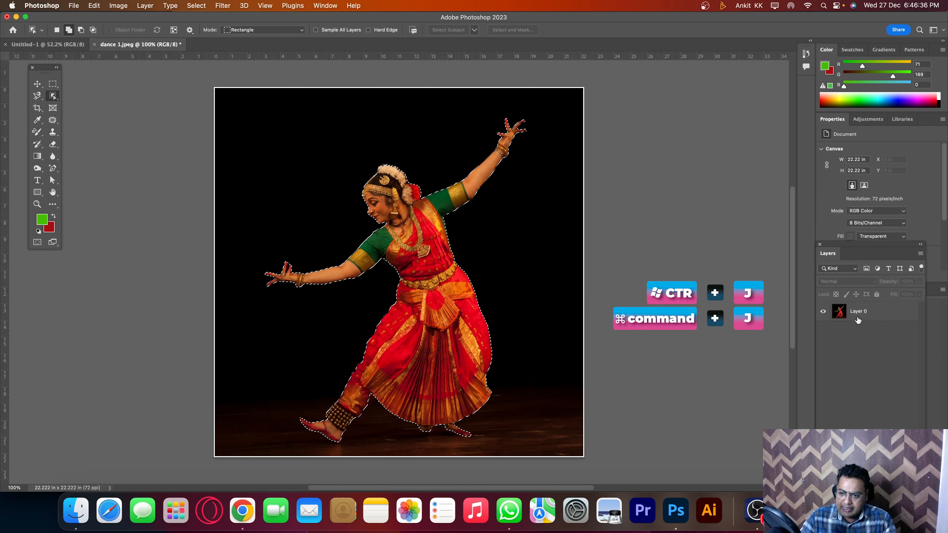
pyautogui.click(867, 314)
pyautogui.press('super+j')
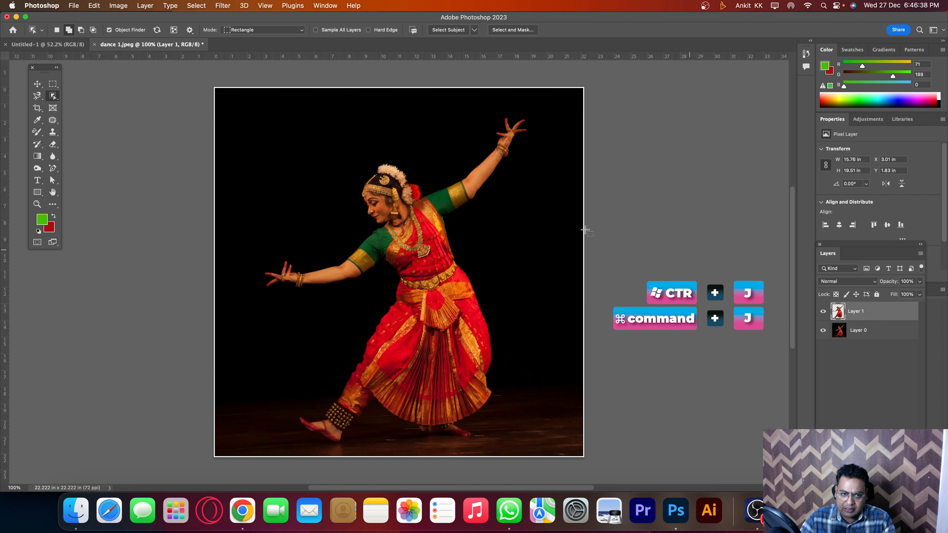
pyautogui.press('v')
pyautogui.moveTo(431, 209)
pyautogui.mouseDown()
pyautogui.moveTo(454, 256)
pyautogui.moveTo(421, 216)
pyautogui.mouseUp()
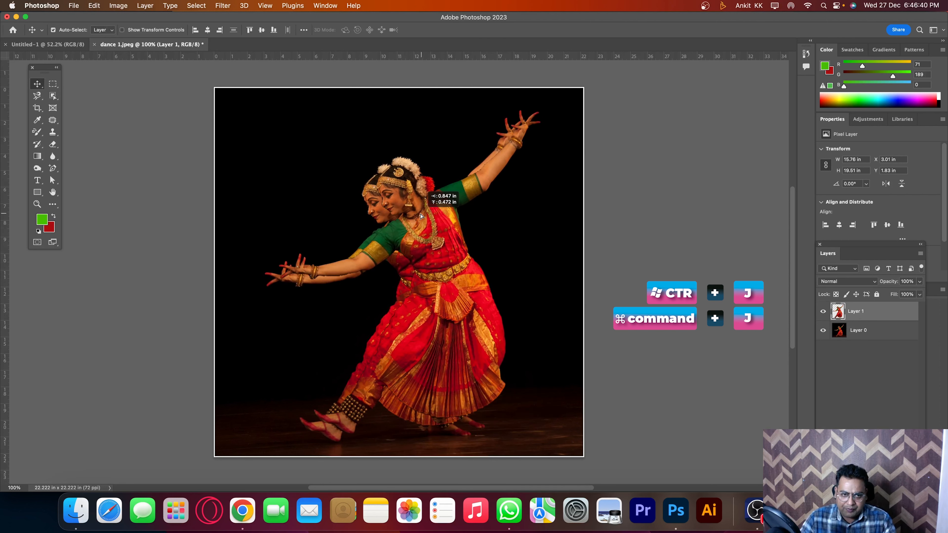
# Step: Delete the original photo layer, Layer 0, from beneath the dancer cutout
pyautogui.click(881, 339)
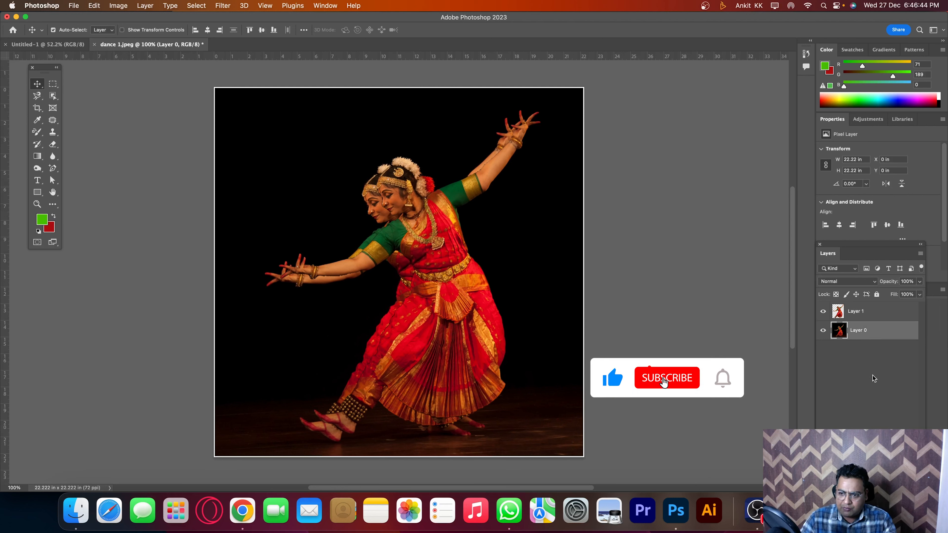
pyautogui.moveTo(834, 245); pyautogui.dragTo(621, 71)
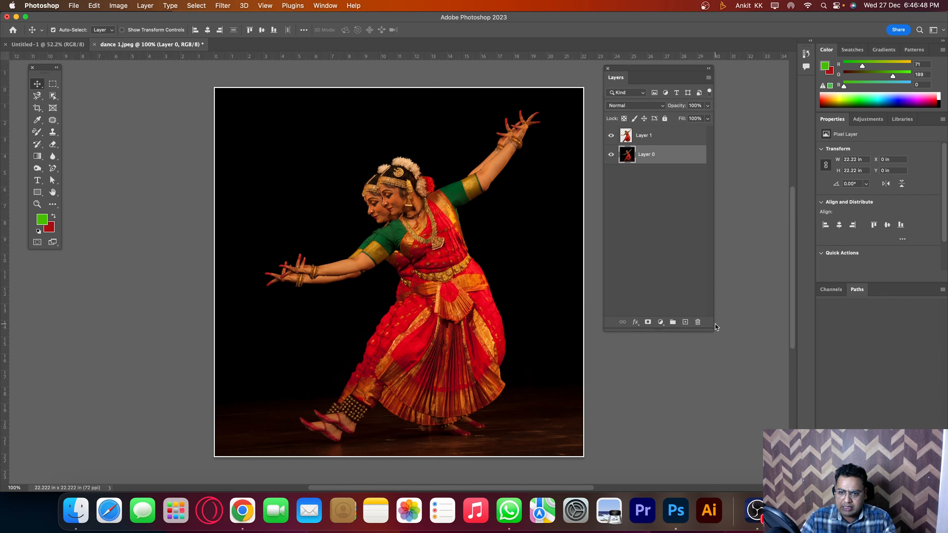
pyautogui.click(697, 322)
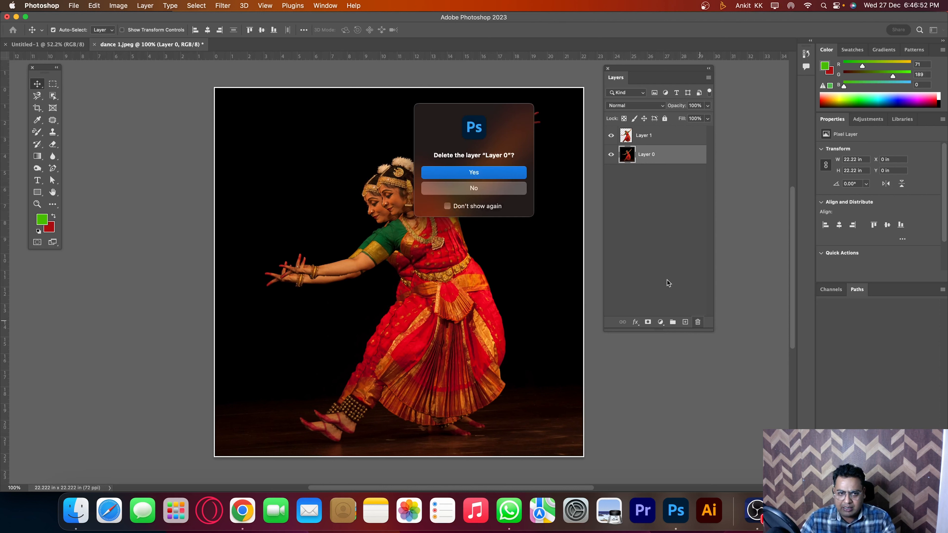
pyautogui.click(479, 174)
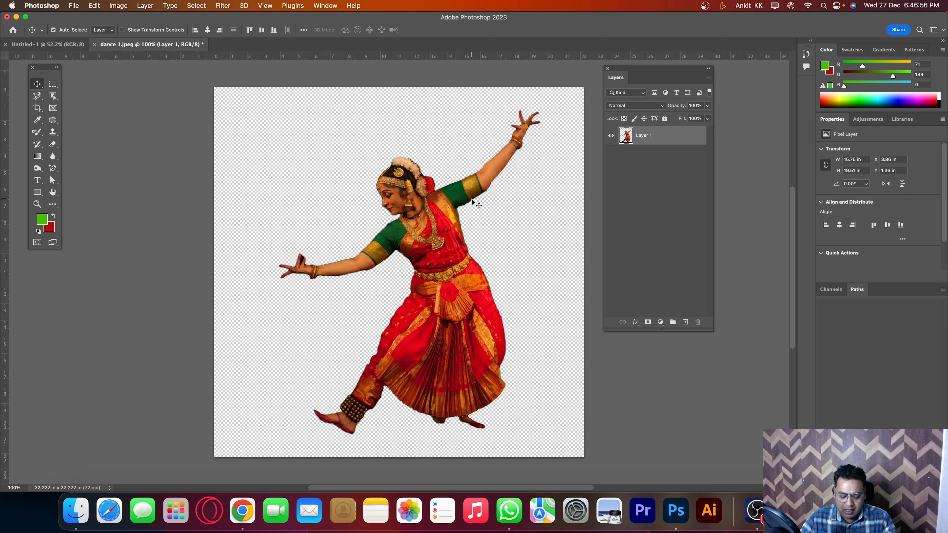
# Step: Undo the layer deletion, the move and the layer copy, and clear the dancer selection
pyautogui.press('super+z')
pyautogui.press('super+z')
pyautogui.press('super+z')
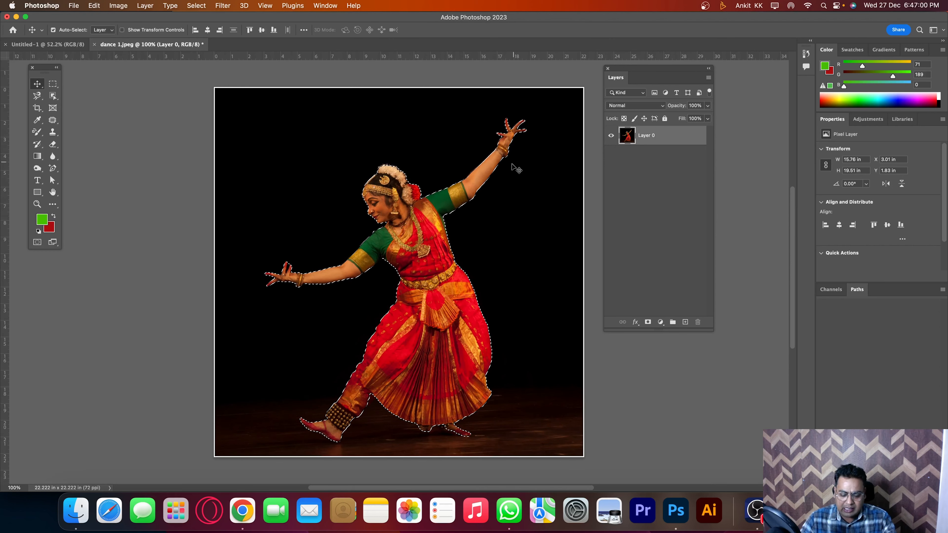
pyautogui.press('super+d')
pyautogui.press('super+z')
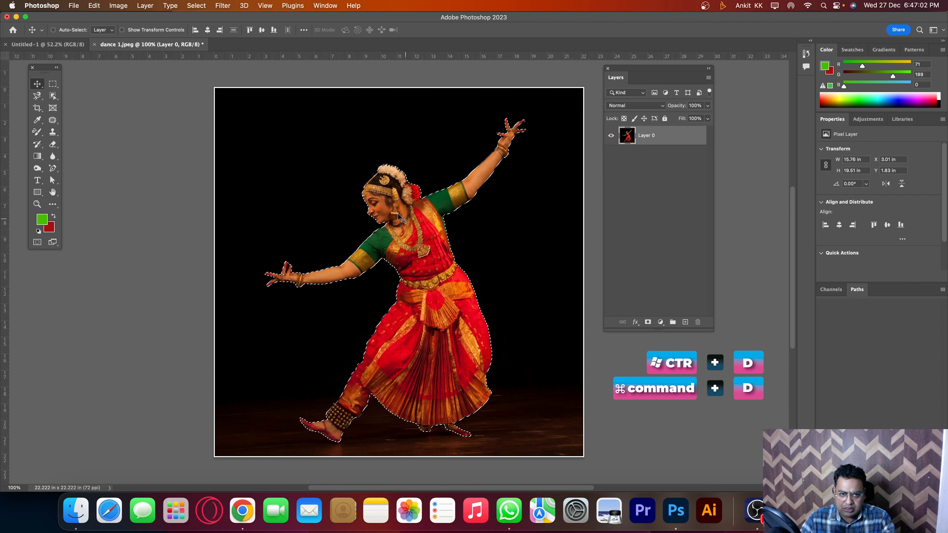
pyautogui.press('super+d')
pyautogui.press('z')
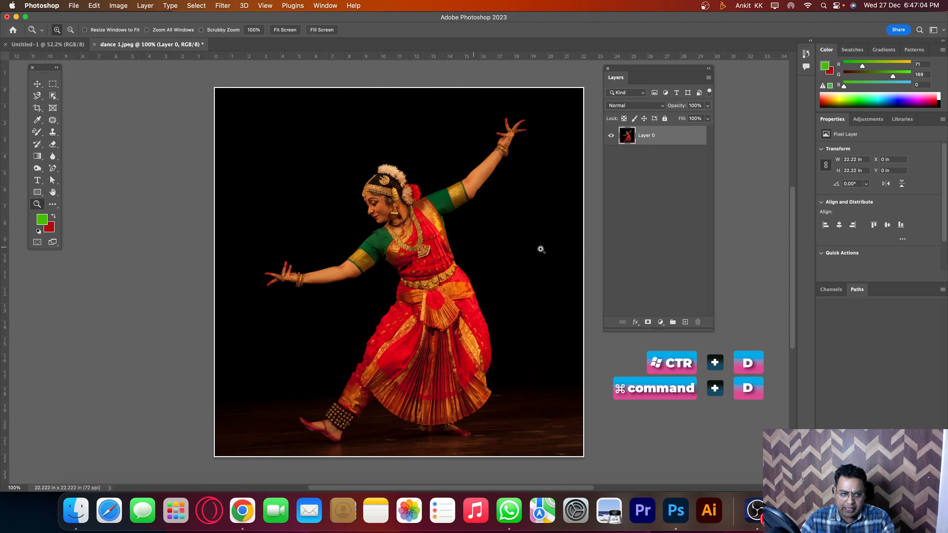
# Step: Select the dancer's necklace with the Object Selection tool
pyautogui.click(53, 96)
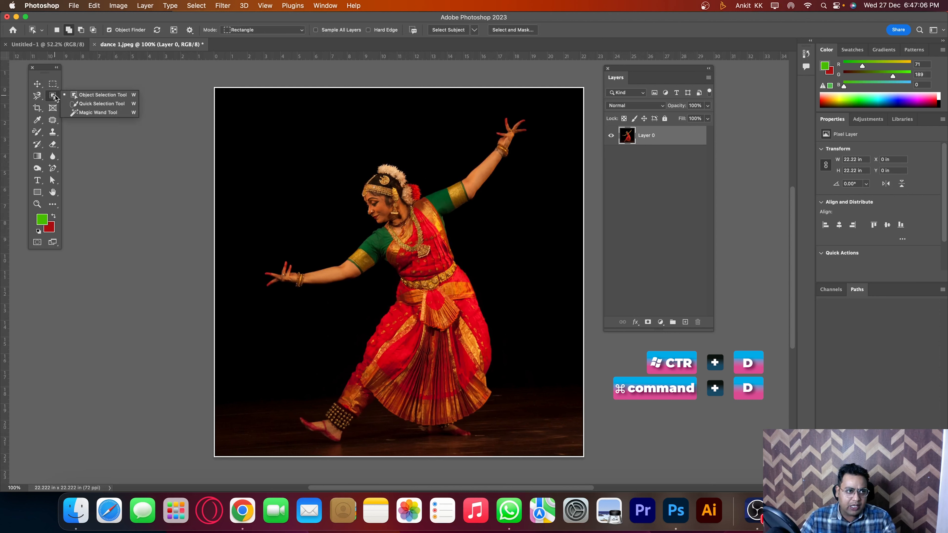
pyautogui.click(93, 96)
pyautogui.moveTo(433, 266); pyautogui.dragTo(388, 212)
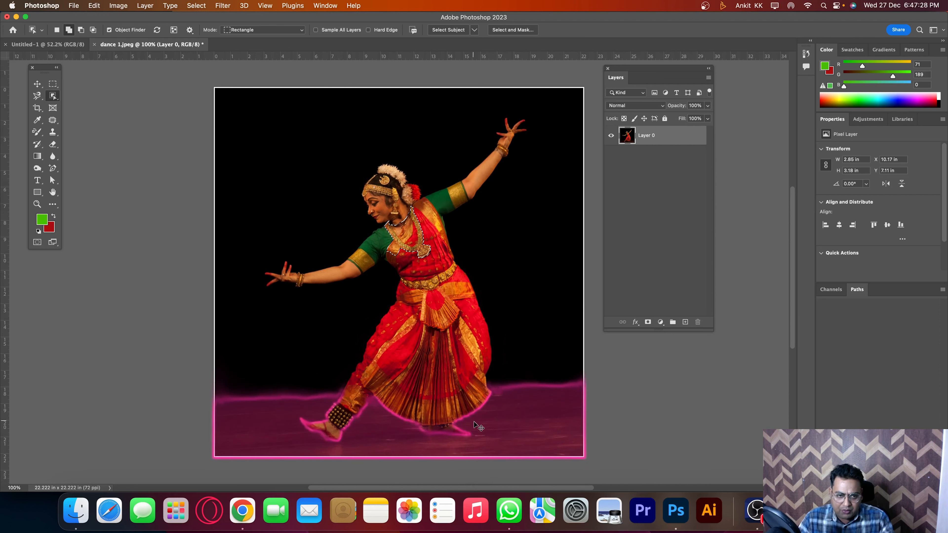
pyautogui.press('z')
pyautogui.moveTo(400, 229); pyautogui.dragTo(433, 259)
pyautogui.press('super+0')
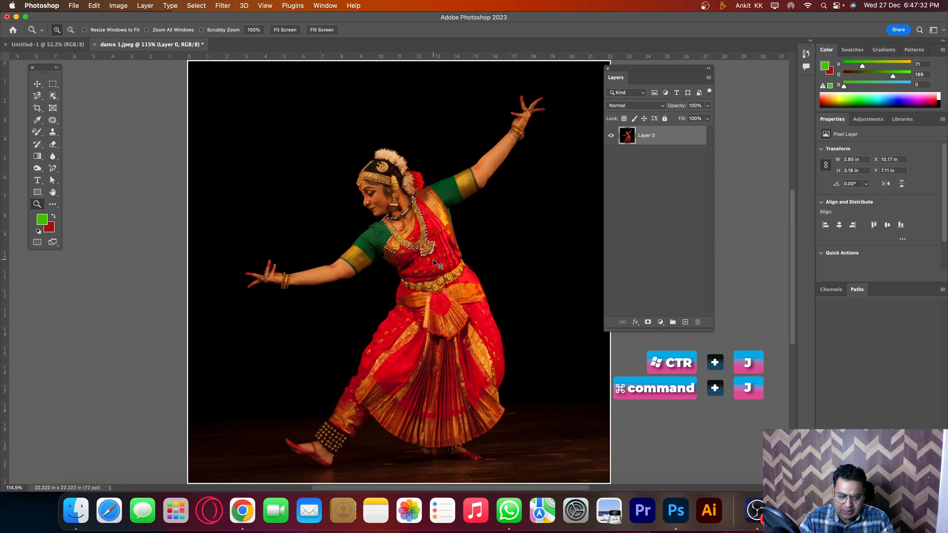
# Step: Copy the selected necklace to a new layer, try moving the copy slightly, and undo the move
pyautogui.press('super+j')
pyautogui.press('v')
pyautogui.moveTo(432, 231)
pyautogui.mouseDown()
pyautogui.moveTo(395, 255)
pyautogui.moveTo(418, 224)
pyautogui.moveTo(504, 211)
pyautogui.moveTo(435, 223)
pyautogui.mouseUp()
pyautogui.press('super+z')
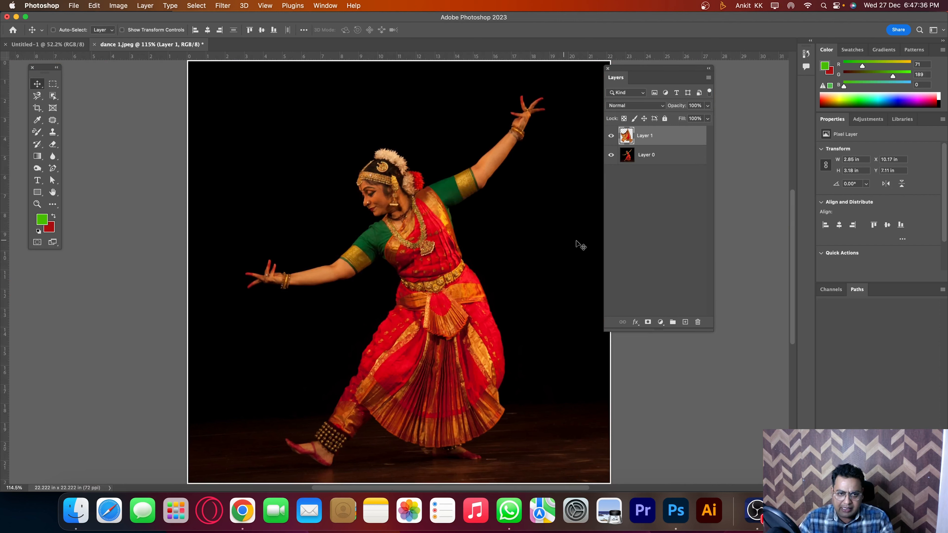
# Step: Delete the copied necklace layer, Layer 1
pyautogui.click(55, 100)
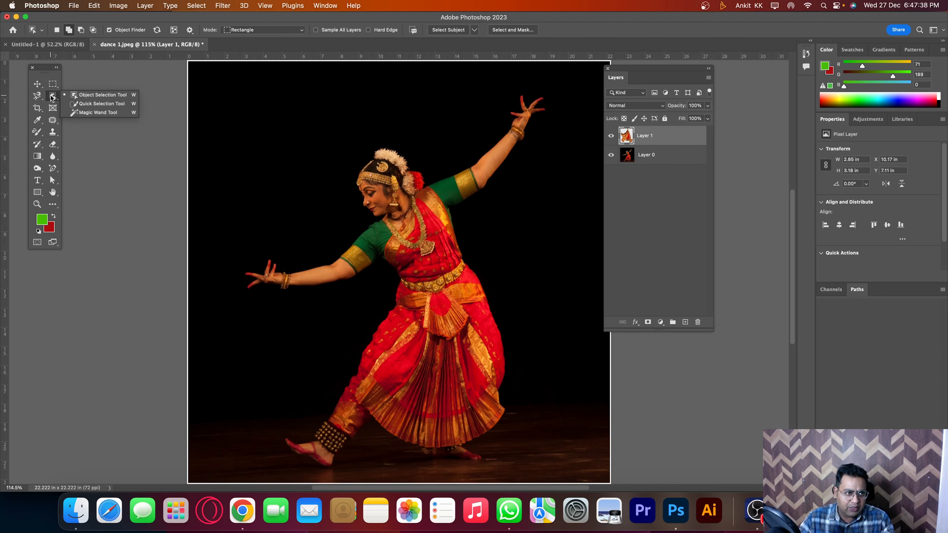
pyautogui.press('v')
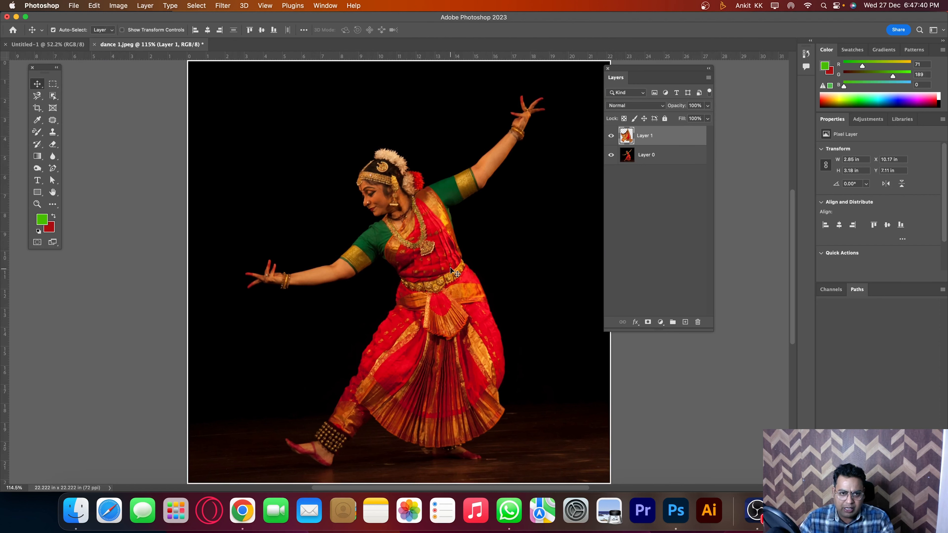
pyautogui.press('super+1')
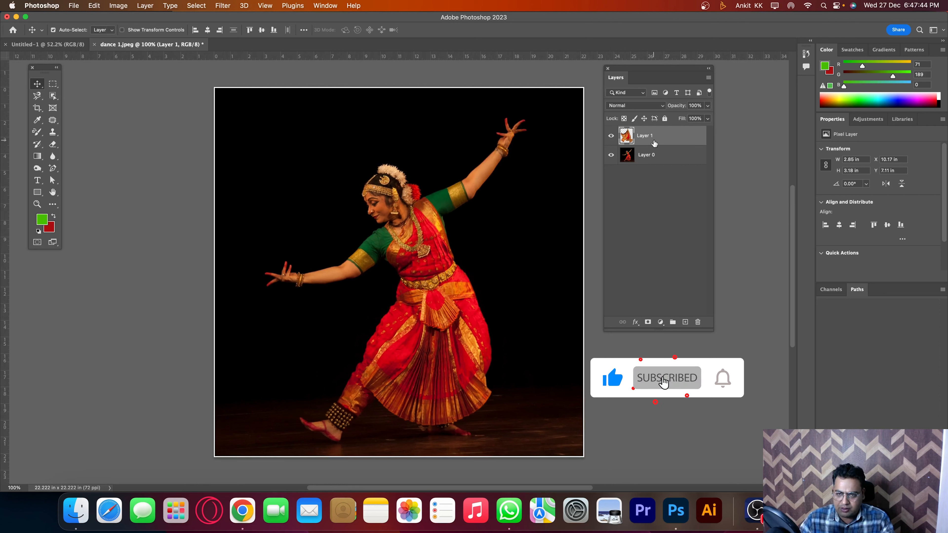
pyautogui.press('Delete')
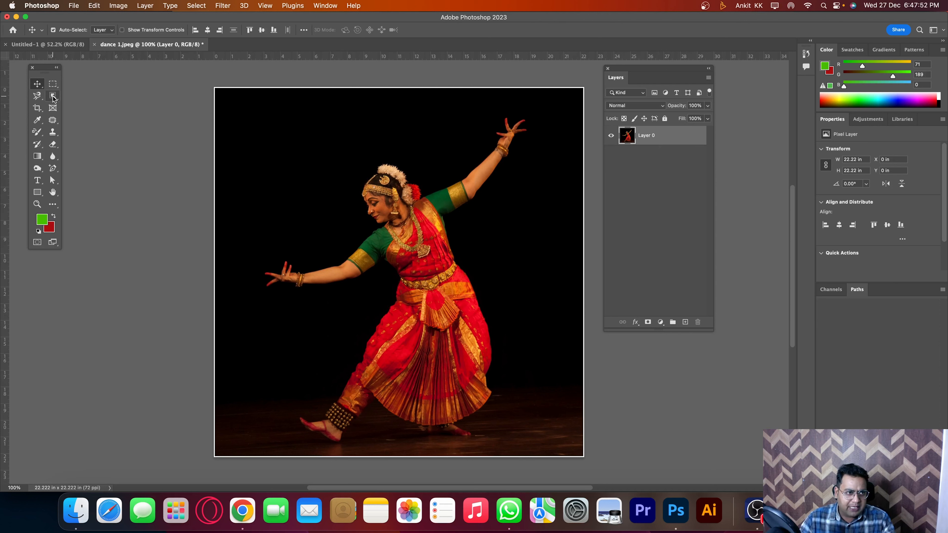
# Step: Switch to the Quick Selection tool for the photo on Layer 0
pyautogui.click(90, 100)
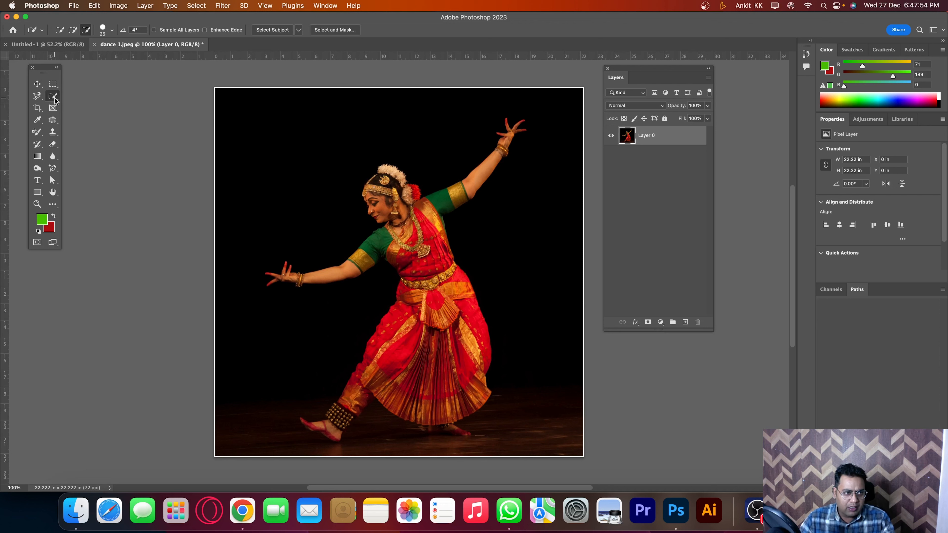
pyautogui.rightClick(54, 100)
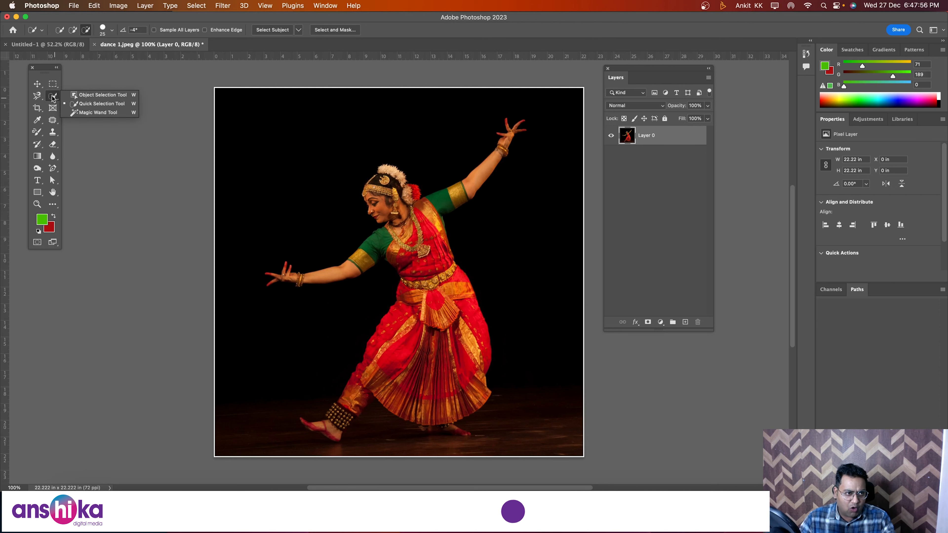
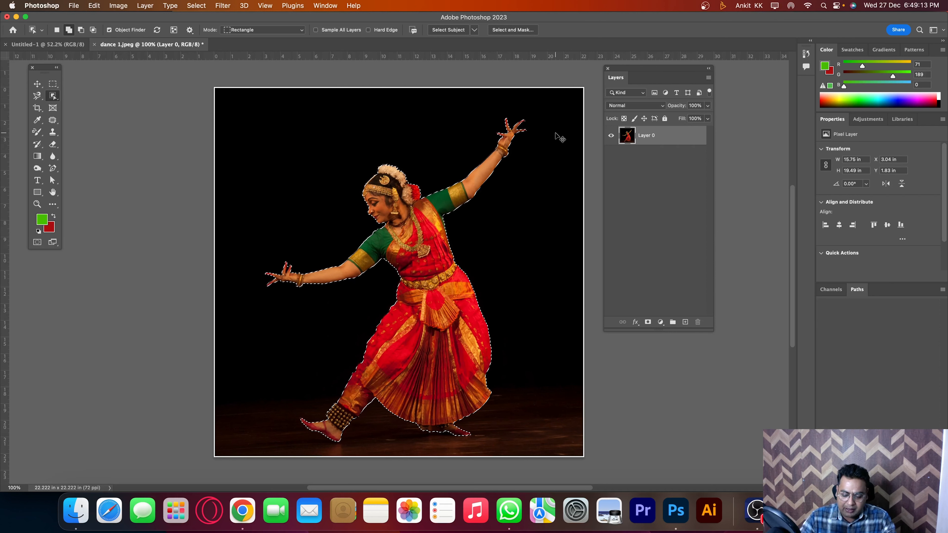
# Step: Copy the selected dancer to a new layer and move the copy slightly with the Move tool
pyautogui.press('super+j')
pyautogui.press('v')
pyautogui.moveTo(410, 233); pyautogui.dragTo(309, 238)
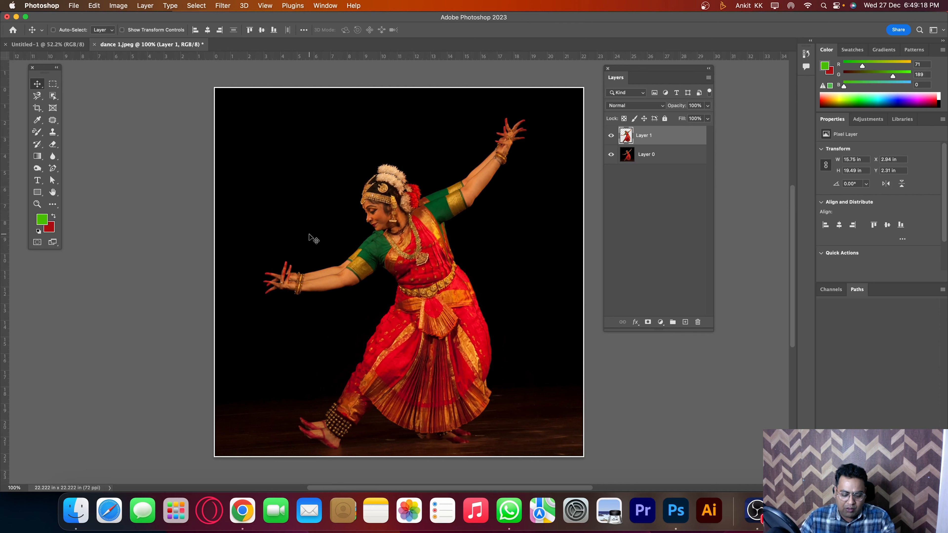
# Step: Close the dancer photo dance 1.jpeg and open lal.jpeg from the Desktop
pyautogui.press('super+w')
pyautogui.click(476, 200)
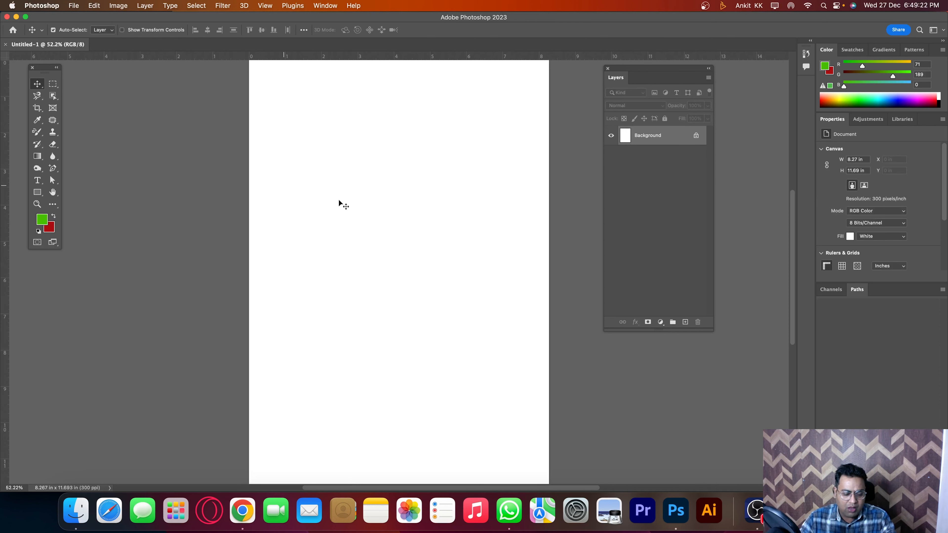
pyautogui.press('super+o')
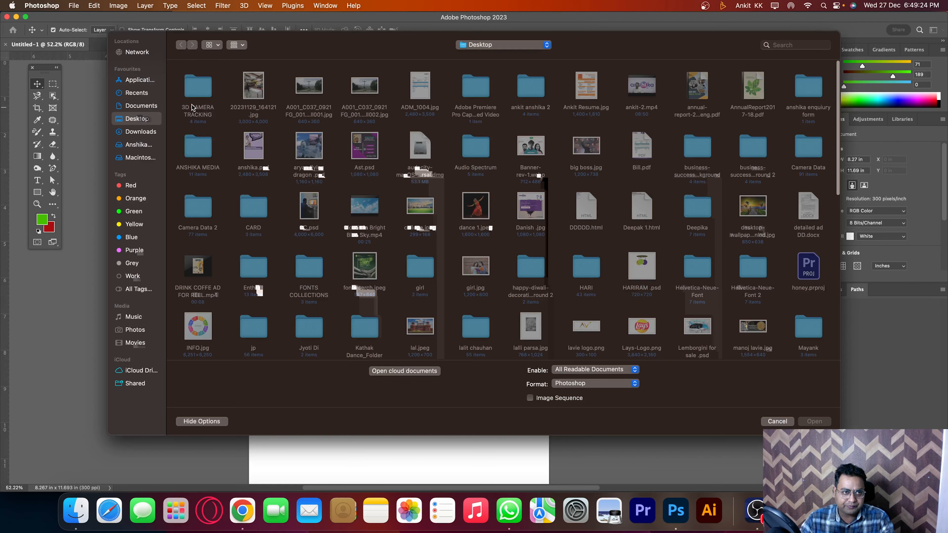
pyautogui.scroll(-5, 390, 212)
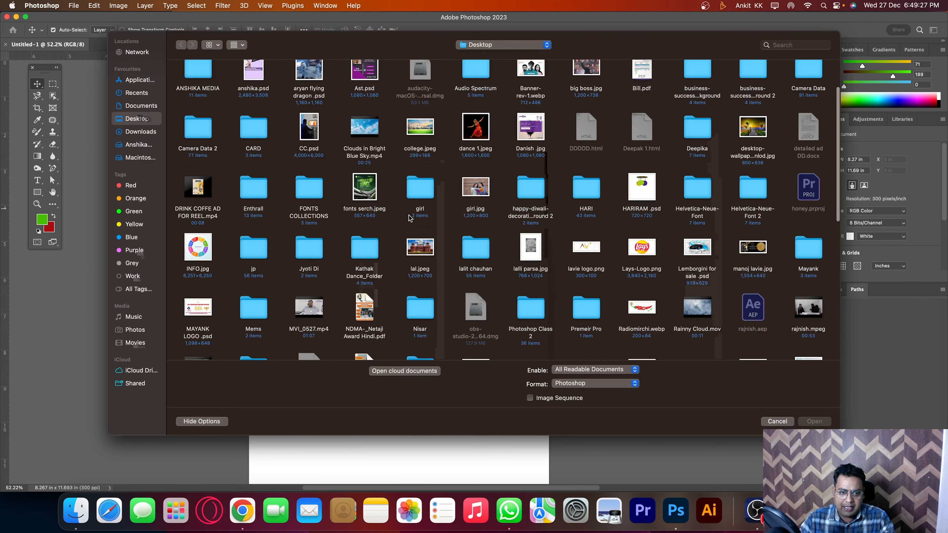
pyautogui.doubleClick(418, 248)
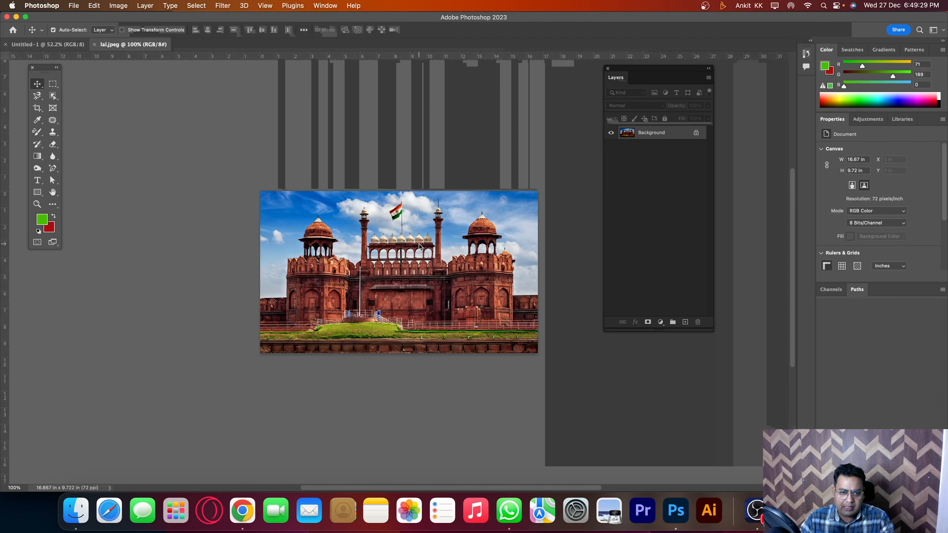
pyautogui.press('super+plus')
pyautogui.press('super+plus')
pyautogui.press('super+minus')
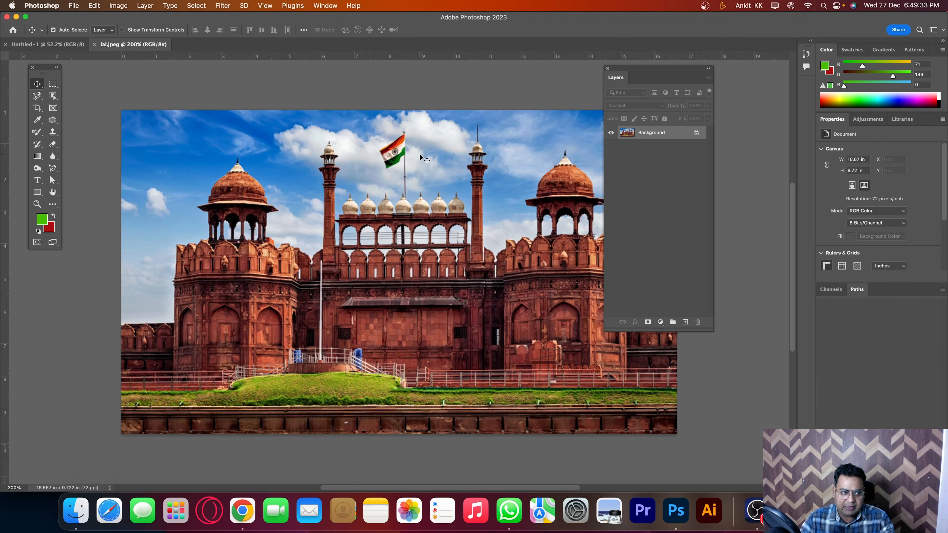
# Step: Select the flag and its pole above the fort's centre with the Object Selection tool
pyautogui.click(52, 96)
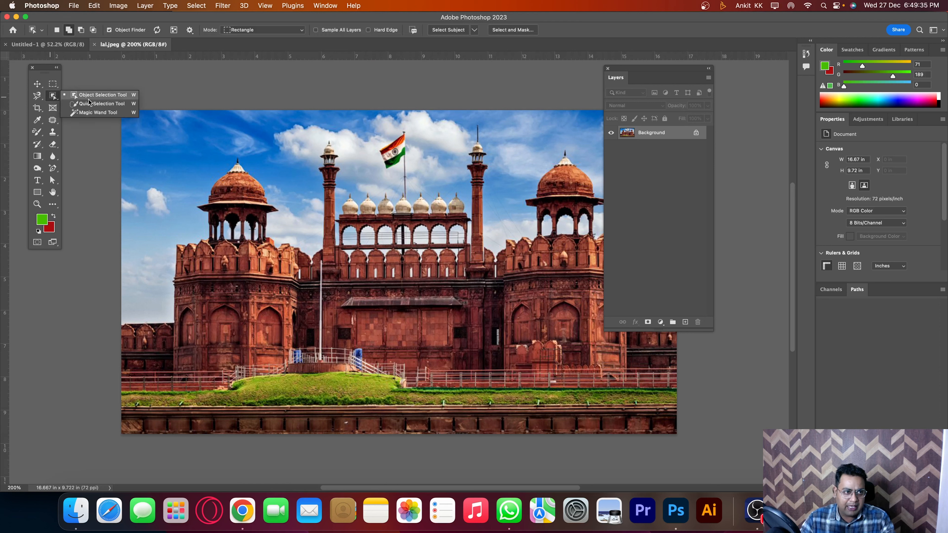
pyautogui.click(105, 96)
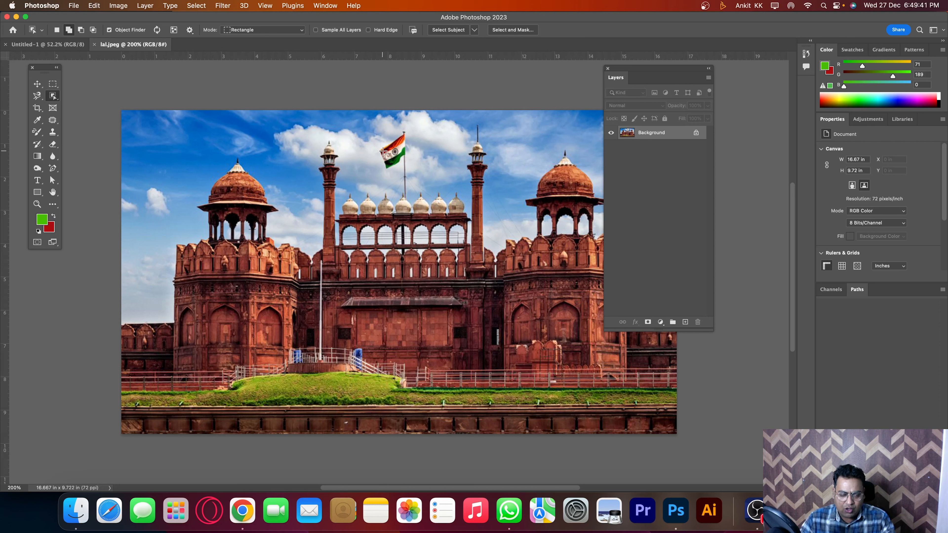
pyautogui.moveTo(377, 129); pyautogui.dragTo(421, 203)
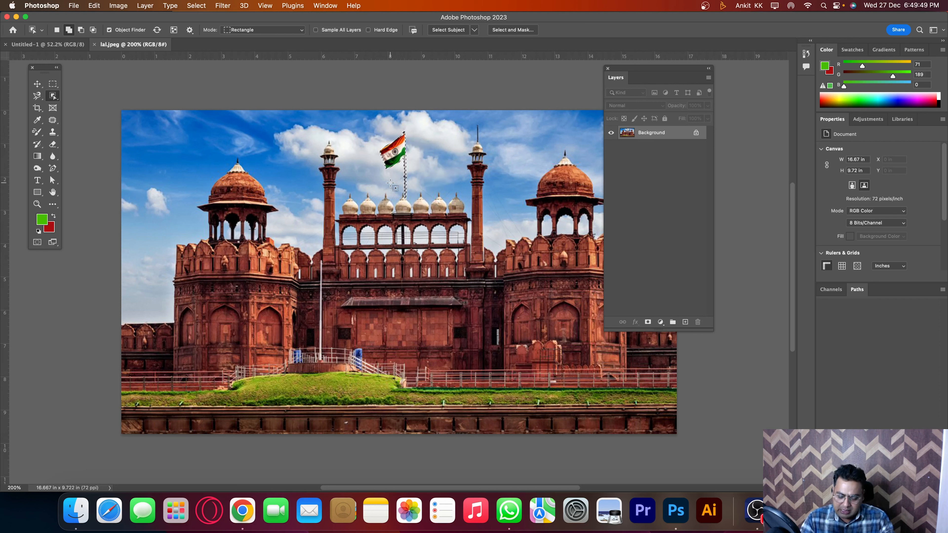
# Step: Copy the selected flag to a new layer and place one copy above each of the fort's two large domes
pyautogui.press('super+j')
pyautogui.press('v')
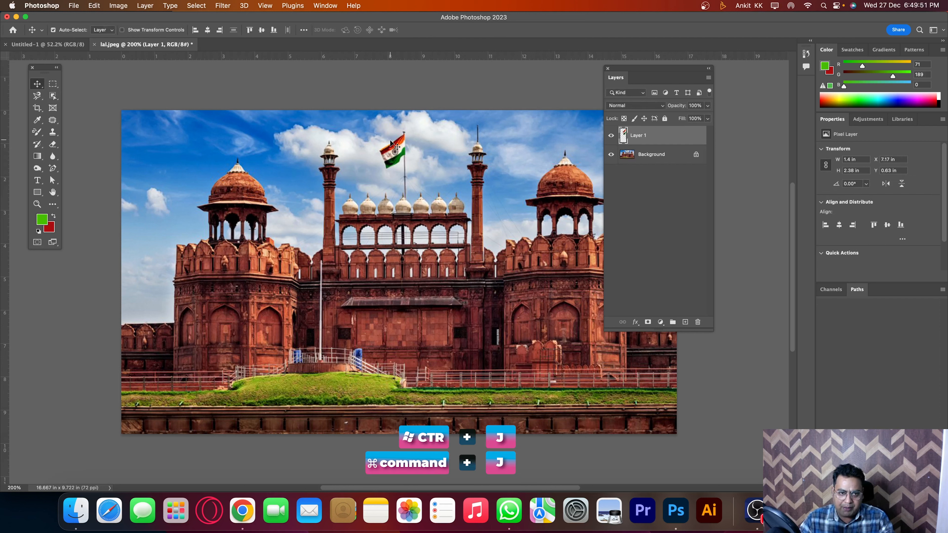
pyautogui.moveTo(406, 154); pyautogui.dragTo(527, 153)
pyautogui.keyDown('alt'); pyautogui.moveTo(523, 151); pyautogui.dragTo(197, 162); pyautogui.keyUp('alt')
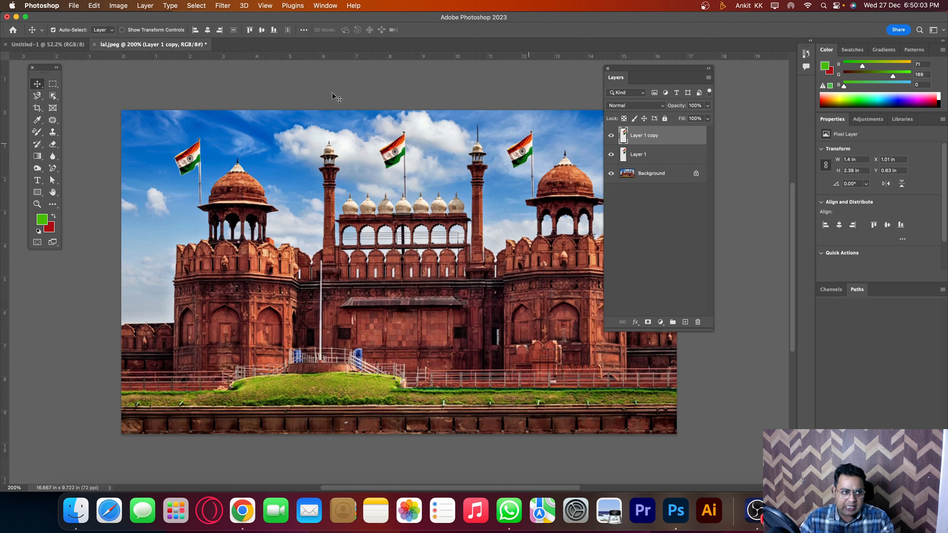
pyautogui.moveTo(53, 96); pyautogui.dragTo(70, 100)
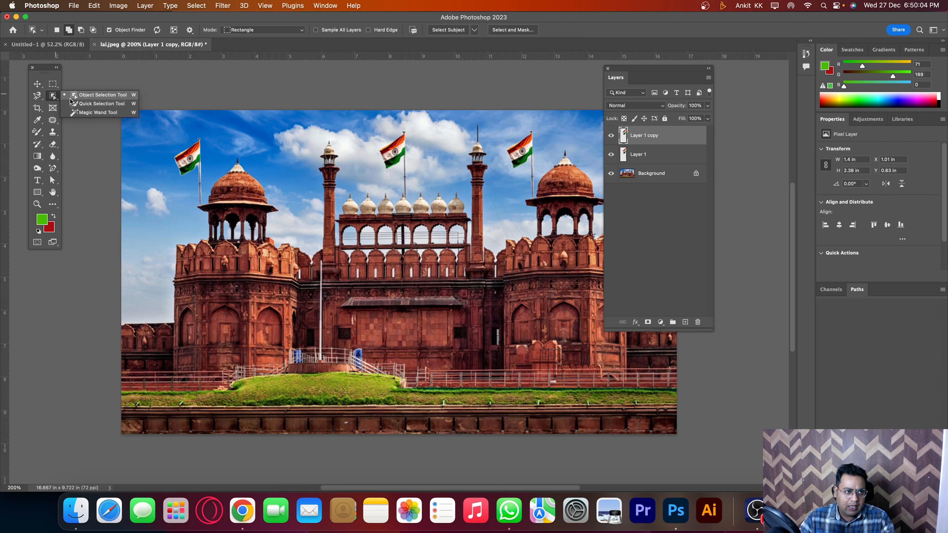
pyautogui.click(91, 98)
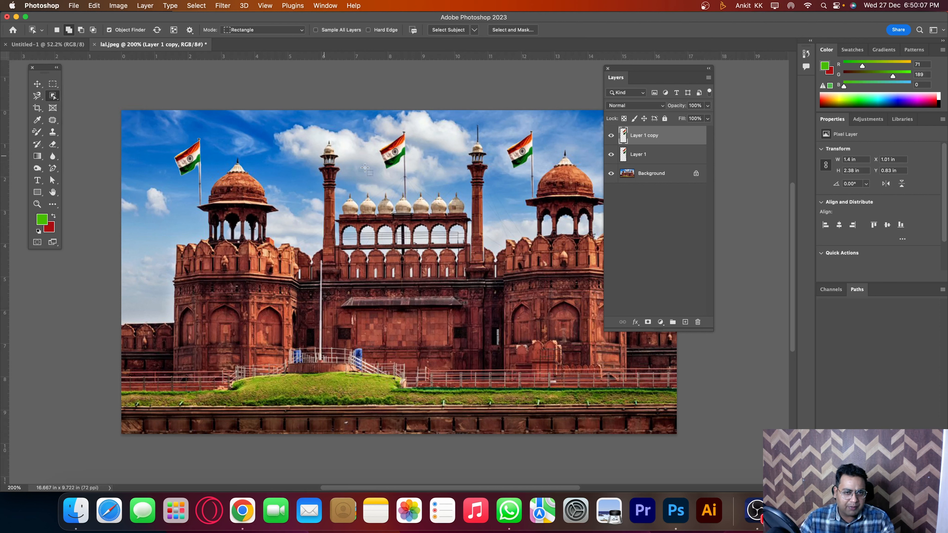
pyautogui.press('v')
pyautogui.press('super')
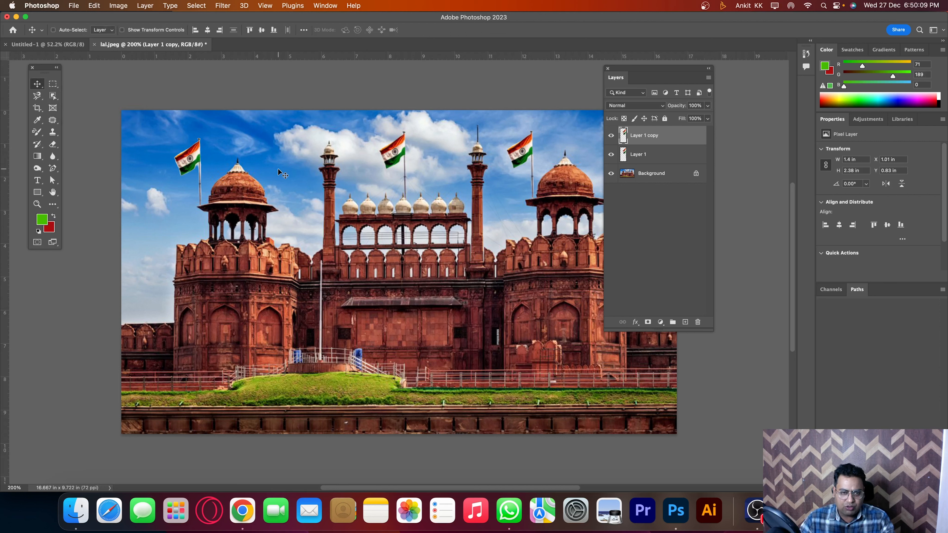
pyautogui.press('super+o')
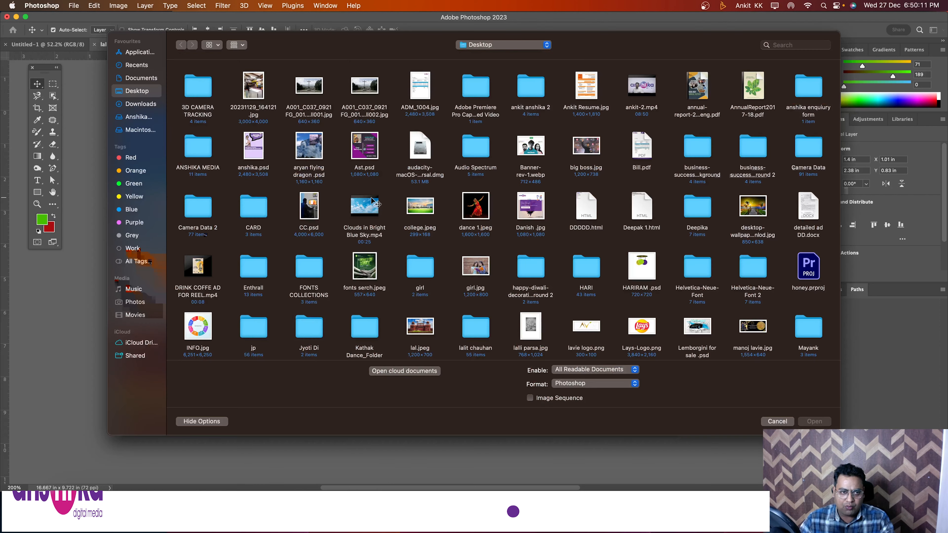
pyautogui.scroll(-1, 504, 248)
pyautogui.scroll(-5, 504, 248)
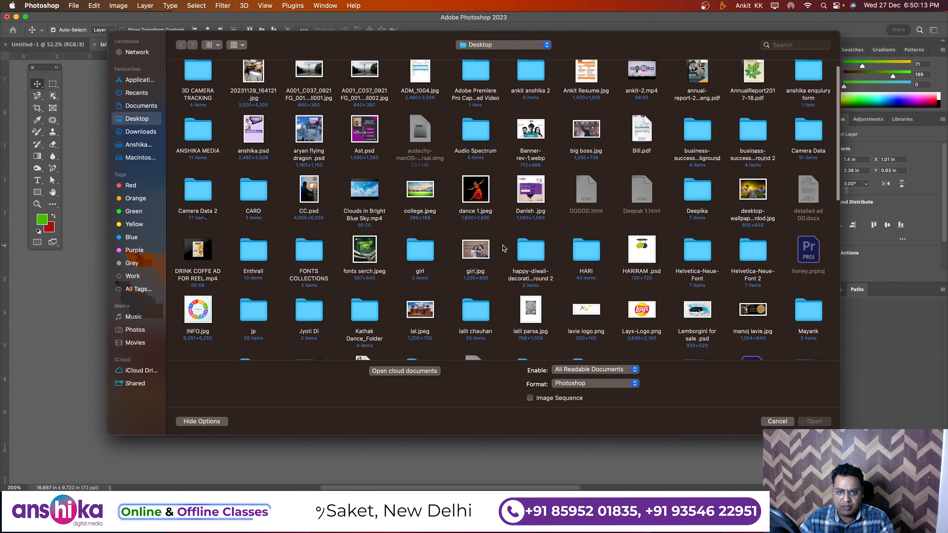
pyautogui.scroll(-3, 502, 248)
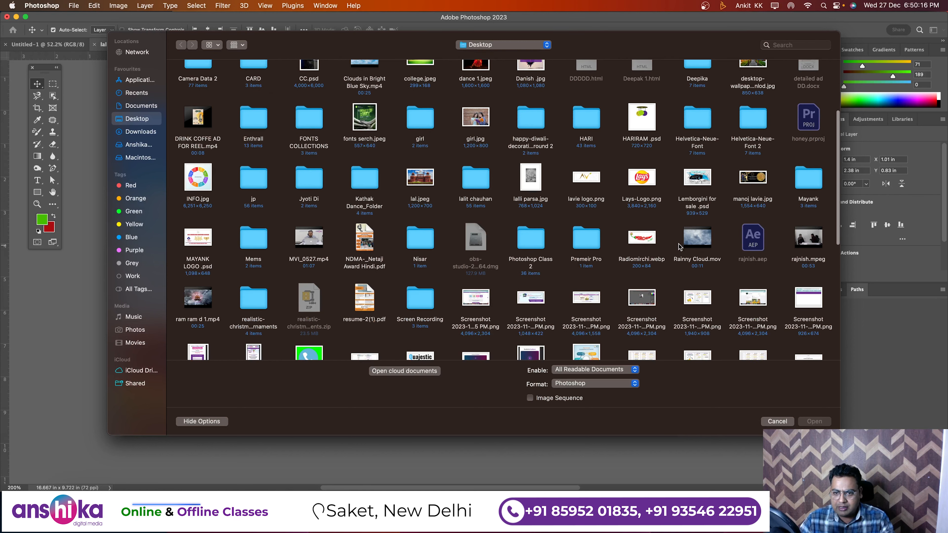
pyautogui.doubleClick(645, 242)
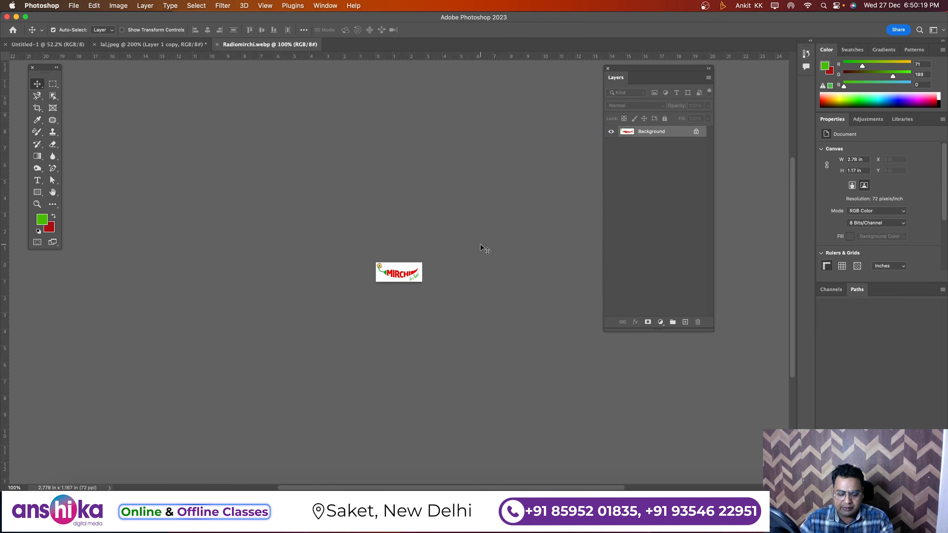
pyautogui.press('super+w')
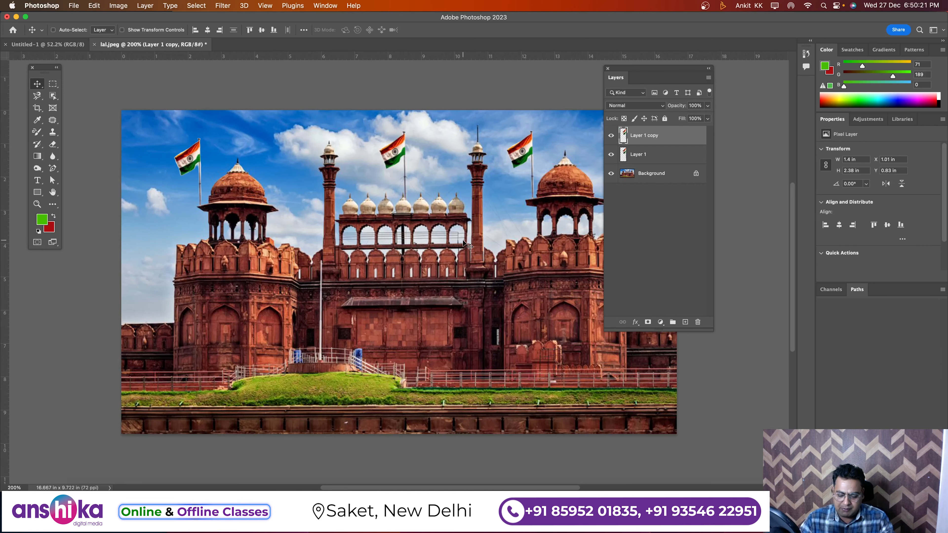
# Step: Open page 1 of AnnualReport2017-18.pdf from the Desktop
pyautogui.press('super+o')
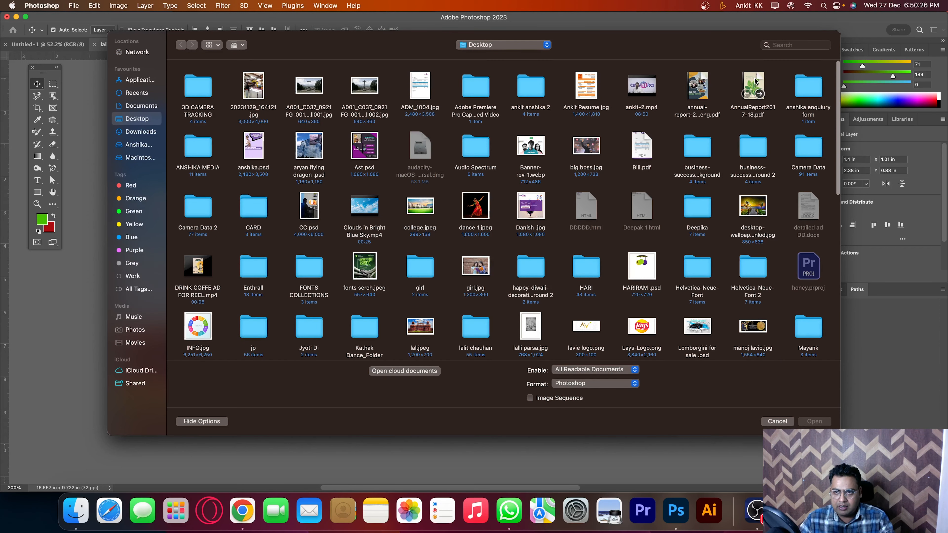
pyautogui.click(732, 107)
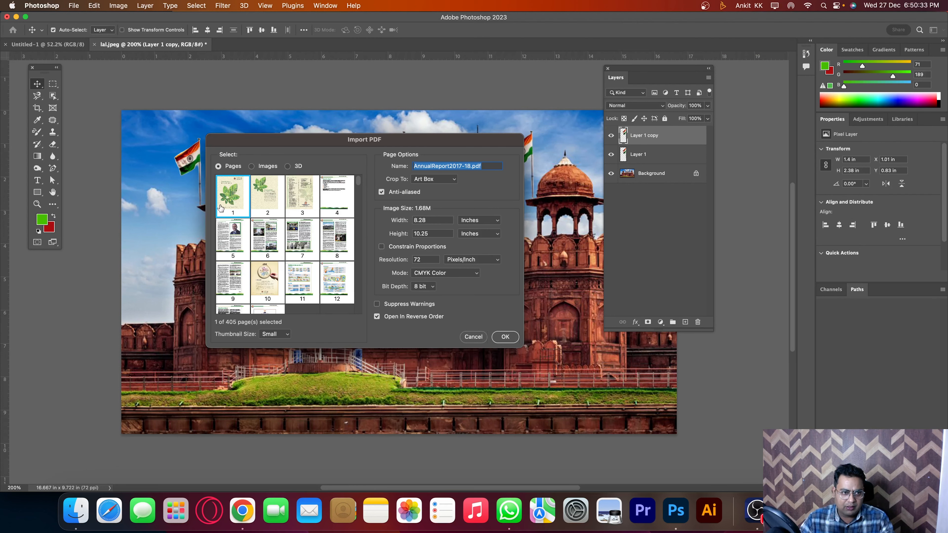
pyautogui.doubleClick(233, 194)
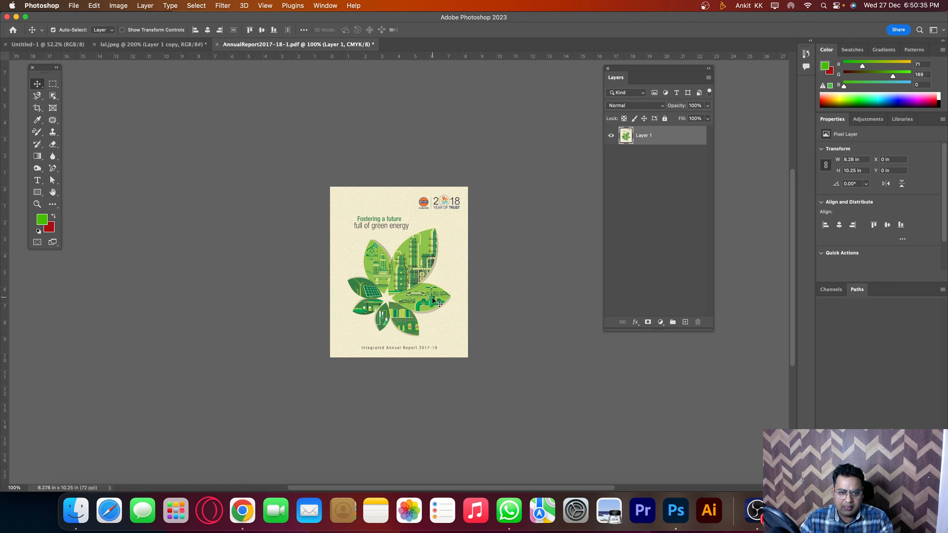
pyautogui.press('super+0')
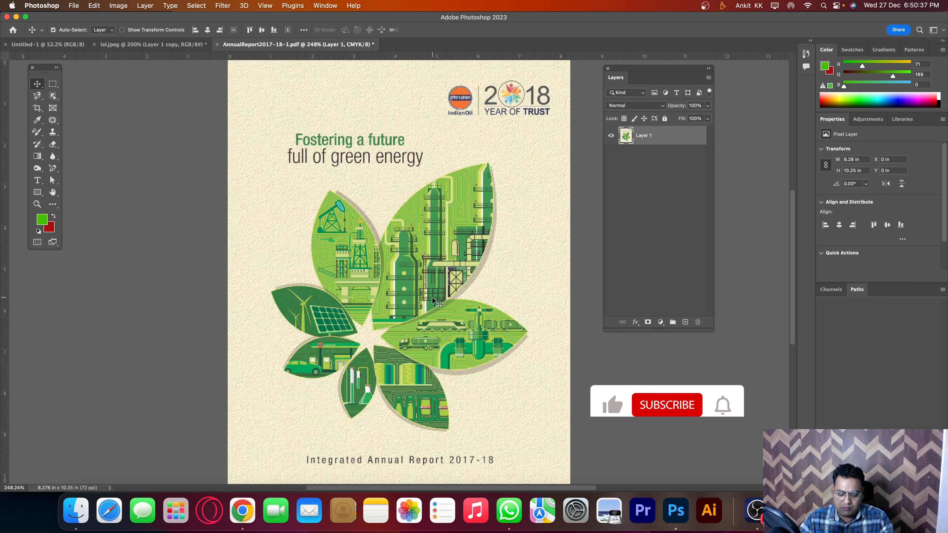
pyautogui.press('super+minus')
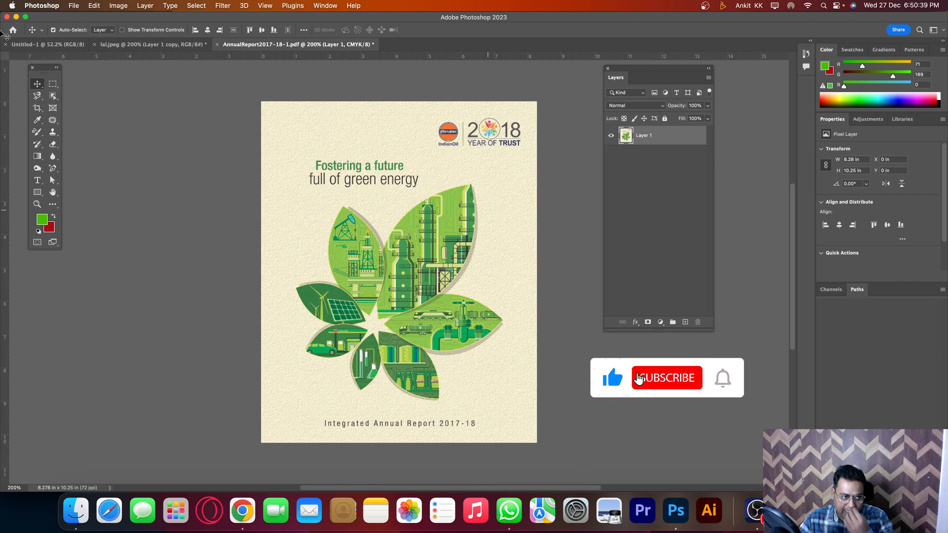
# Step: Select the whole cluster of green leaves on the report cover with the Object Selection tool
pyautogui.click(54, 108)
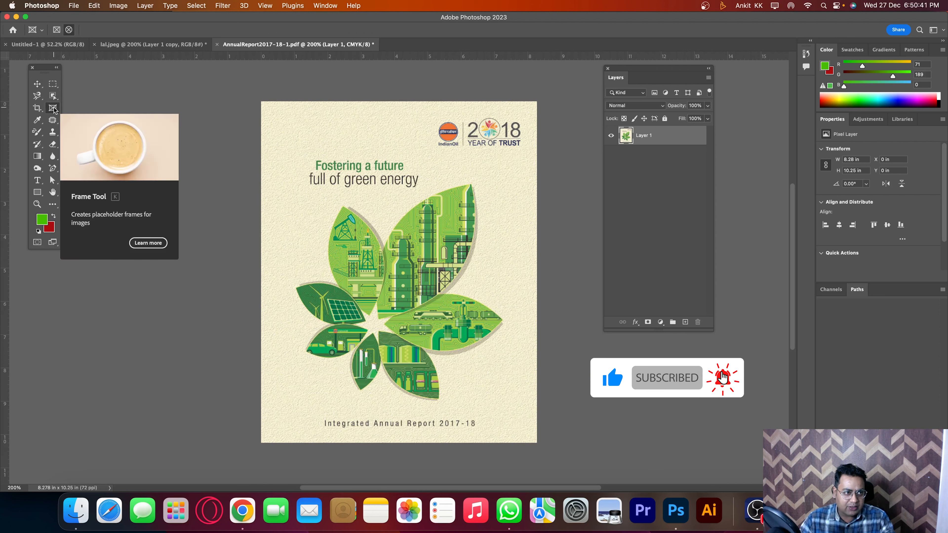
pyautogui.click(53, 96)
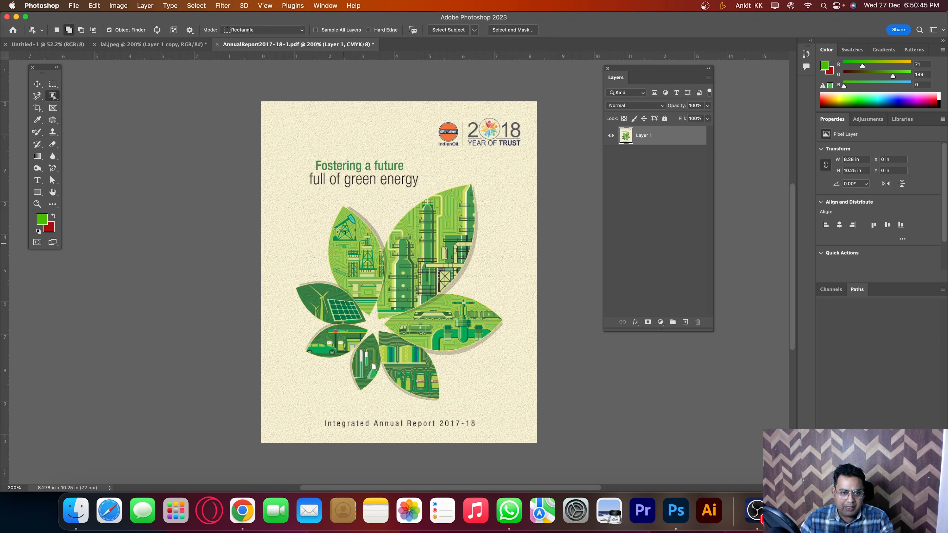
pyautogui.moveTo(288, 194); pyautogui.dragTo(517, 407)
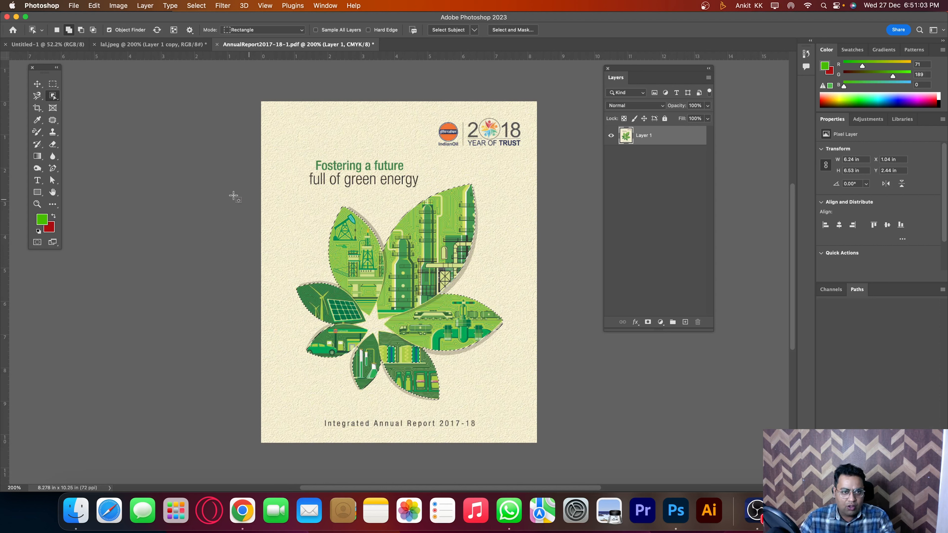
# Step: Keep the Object Selection tool active and clear the selection around the leaves
pyautogui.rightClick(55, 96)
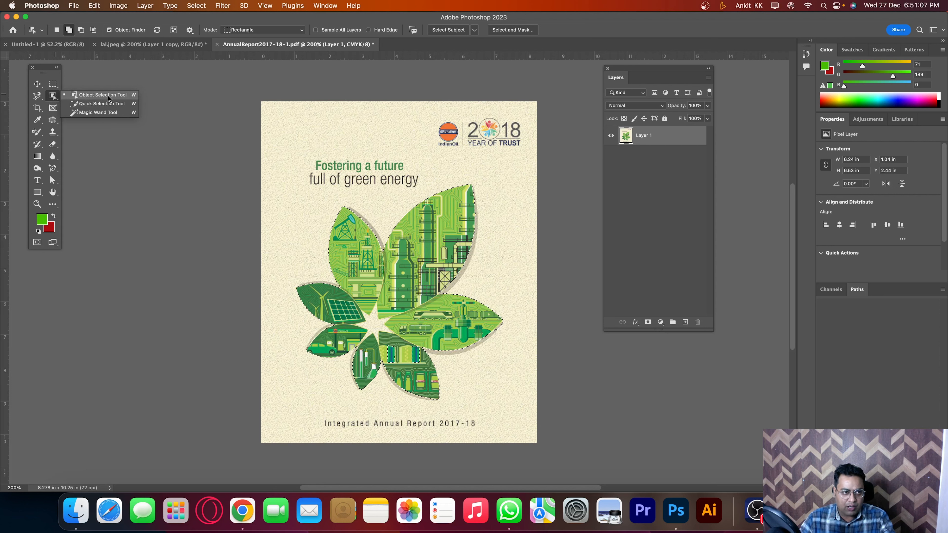
pyautogui.click(109, 98)
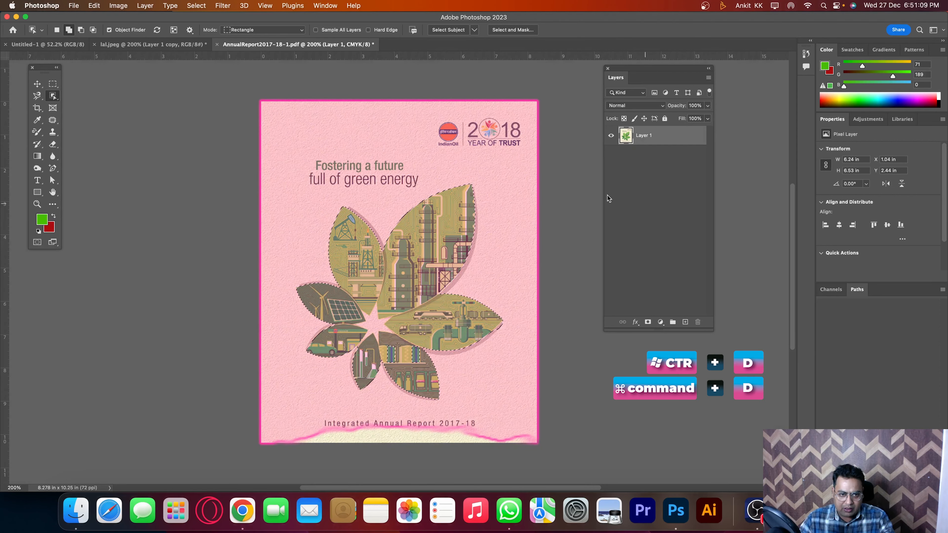
pyautogui.press('super+d')
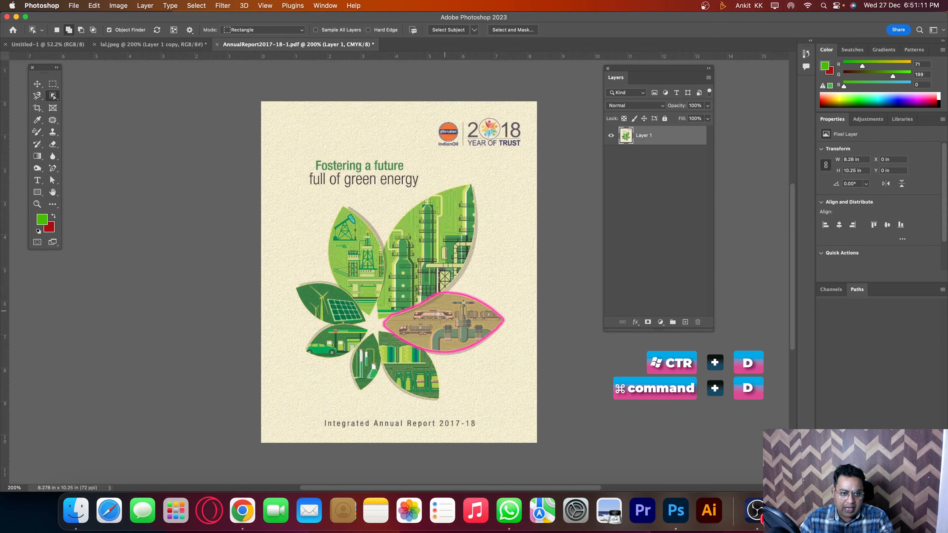
# Step: Try to outline the largest leaf on the cover with the Polygonal Lasso tool
pyautogui.click(37, 95)
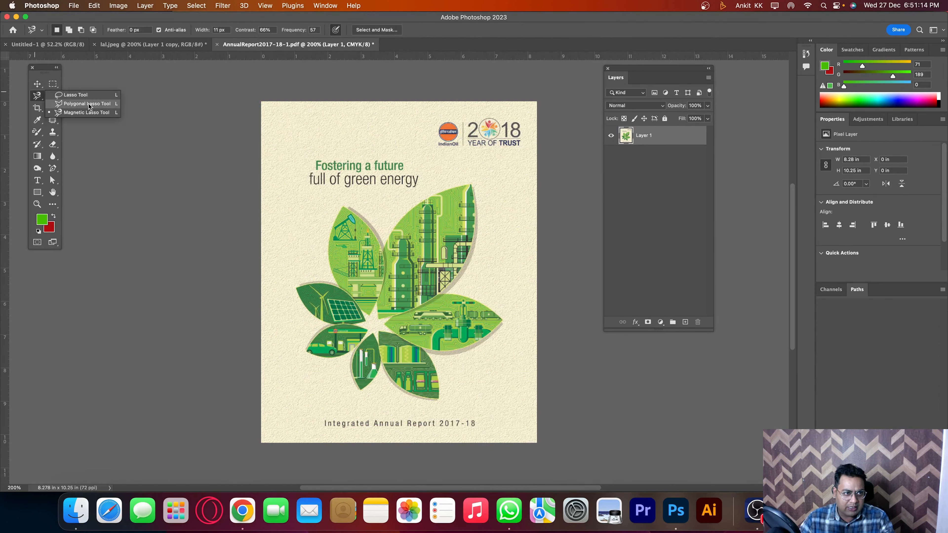
pyautogui.click(88, 104)
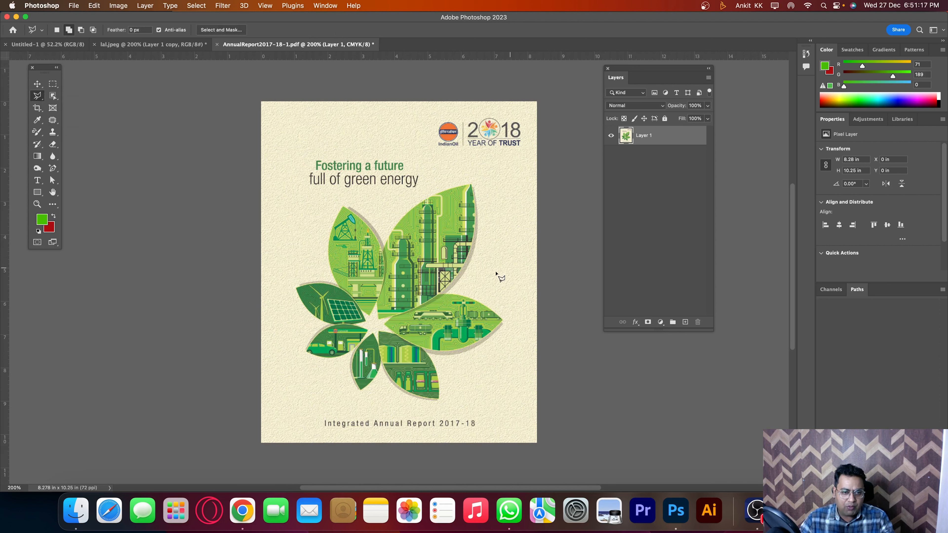
pyautogui.click(384, 246)
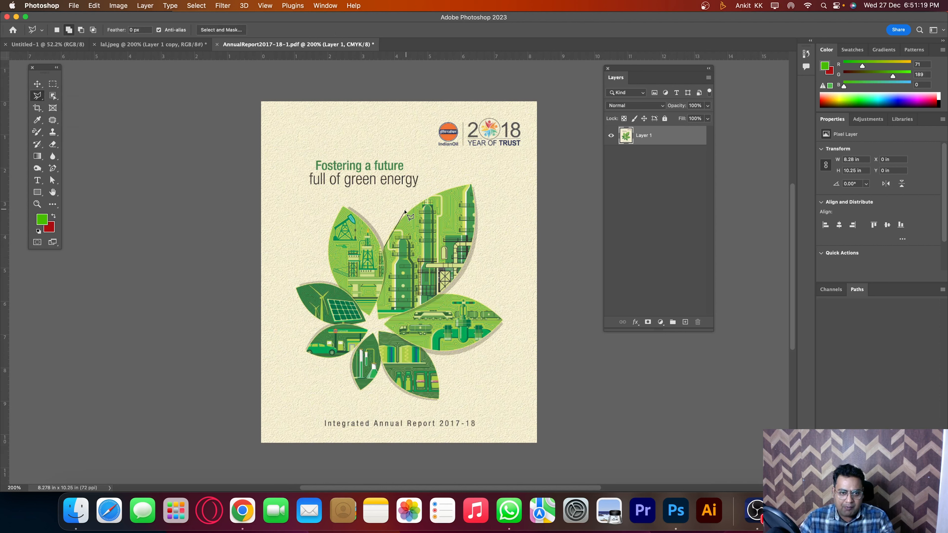
pyautogui.click(399, 218)
pyautogui.click(421, 202)
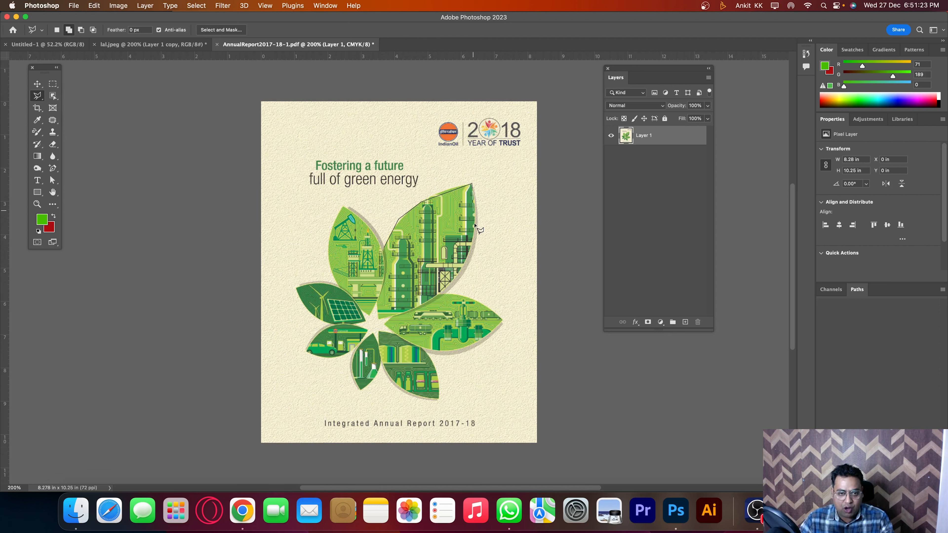
pyautogui.press('Escape')
# Step: Select only the largest leaf on the cover with the Object Selection tool, and clear that selection
pyautogui.click(54, 98)
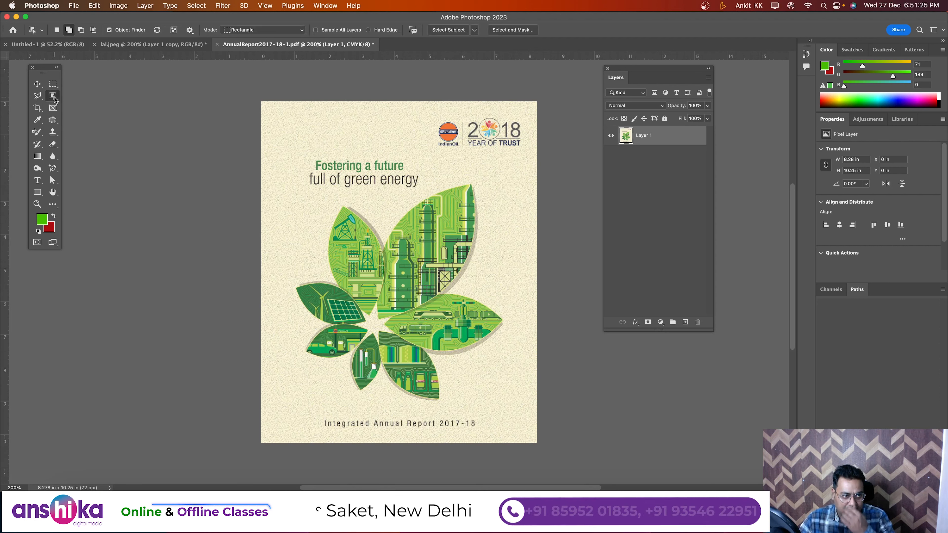
pyautogui.click(86, 97)
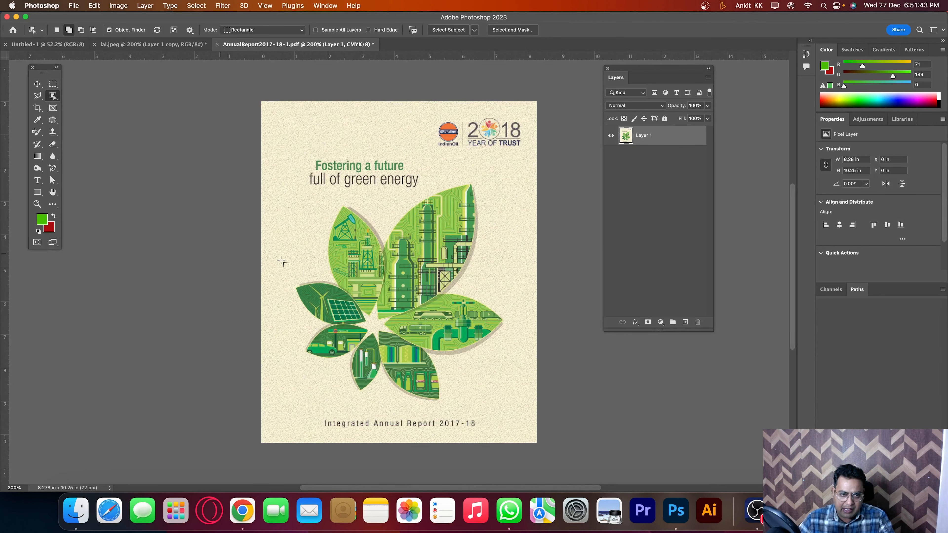
pyautogui.click(449, 258)
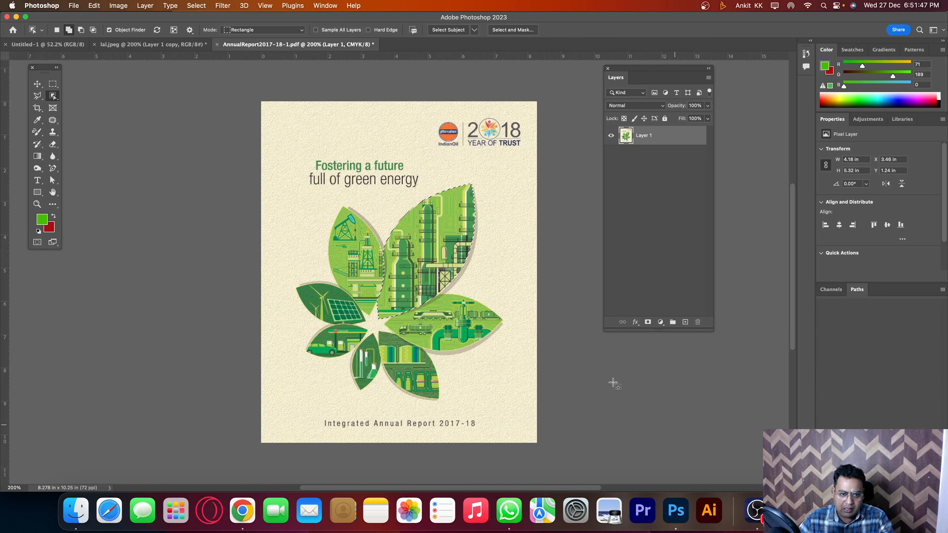
pyautogui.press('super+d')
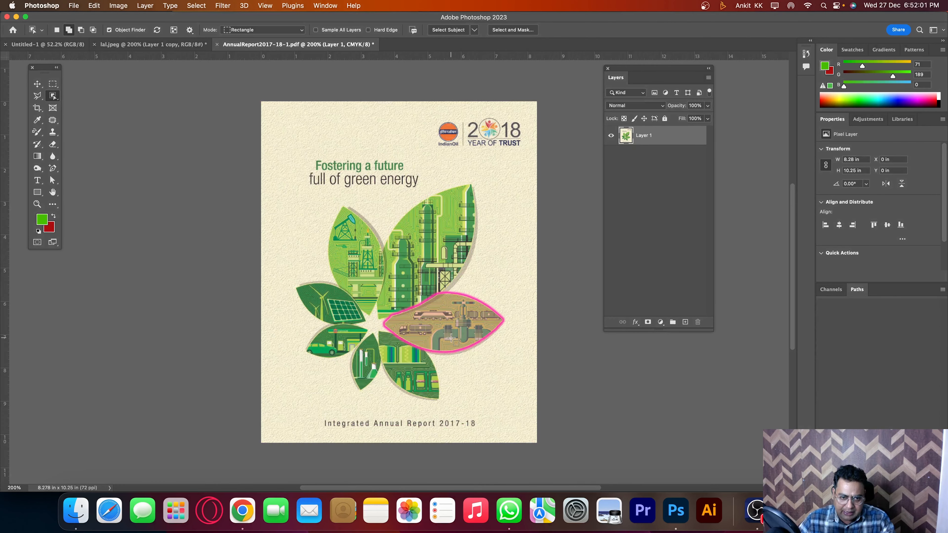
# Step: Select the whole leaf cluster with the Object Selection tool, copy it to a new layer, and shift the copy slightly left of the original
pyautogui.moveTo(301, 188); pyautogui.dragTo(507, 404)
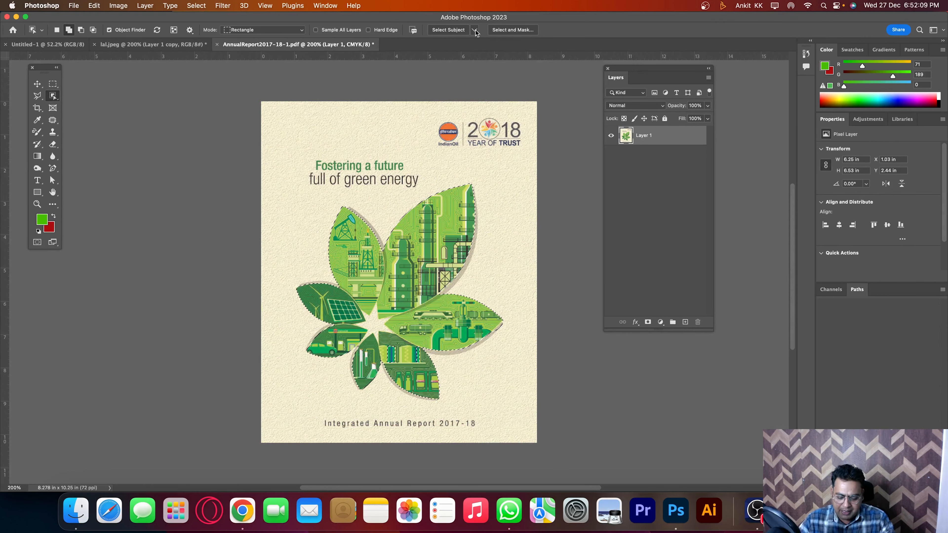
pyautogui.press('super+j')
pyautogui.press('v')
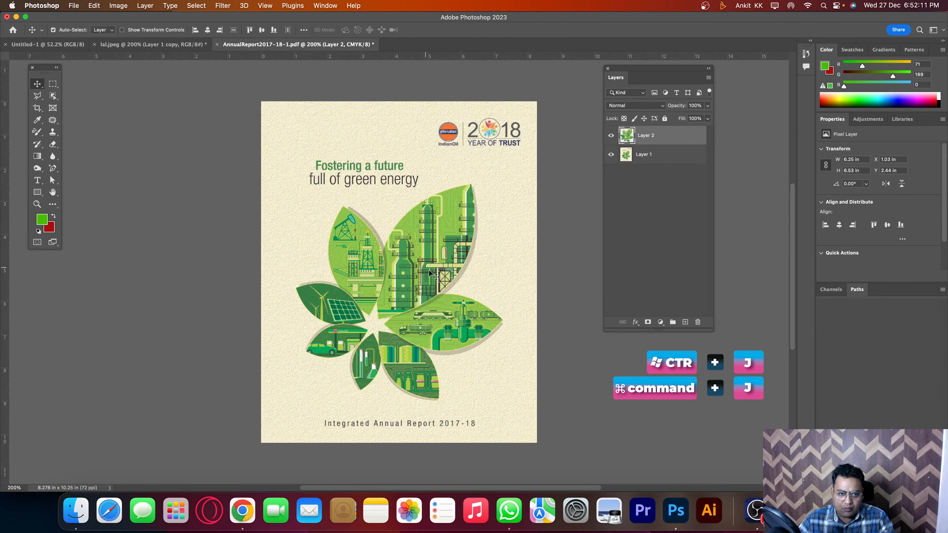
pyautogui.moveTo(449, 263); pyautogui.dragTo(415, 259)
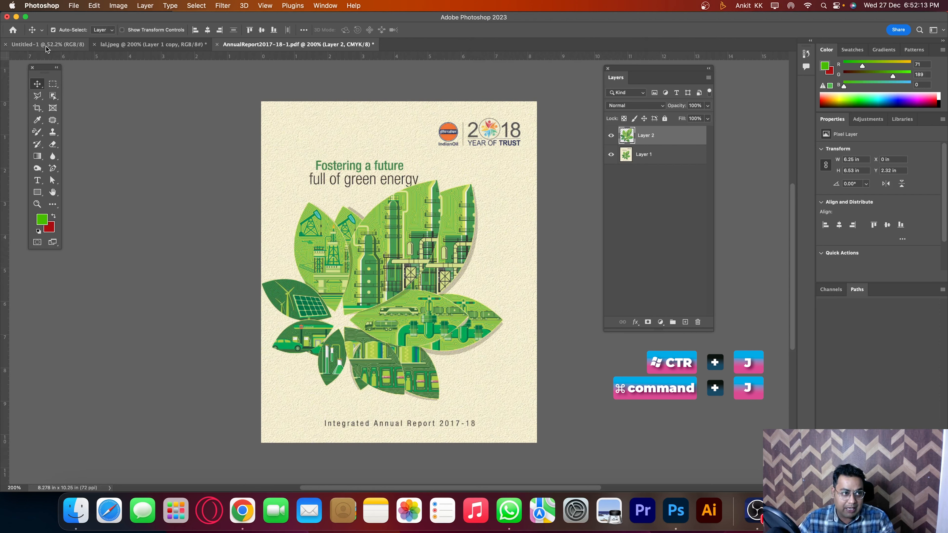
# Step: Copy the isolated leaf cluster into the Untitled-1 document and scale it to about 3.19 by 3.33 in on the page's upper part
pyautogui.click(61, 44)
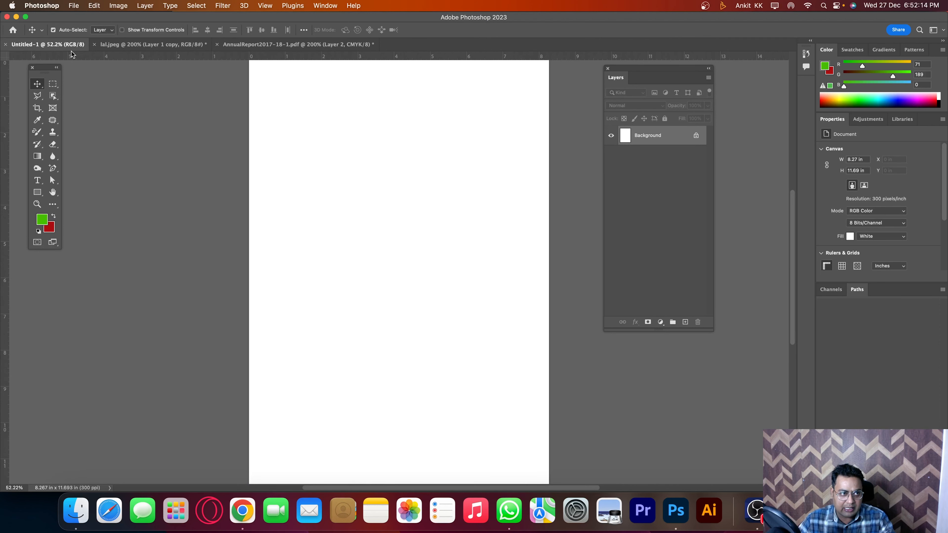
pyautogui.click(284, 45)
pyautogui.moveTo(400, 260); pyautogui.dragTo(67, 44)
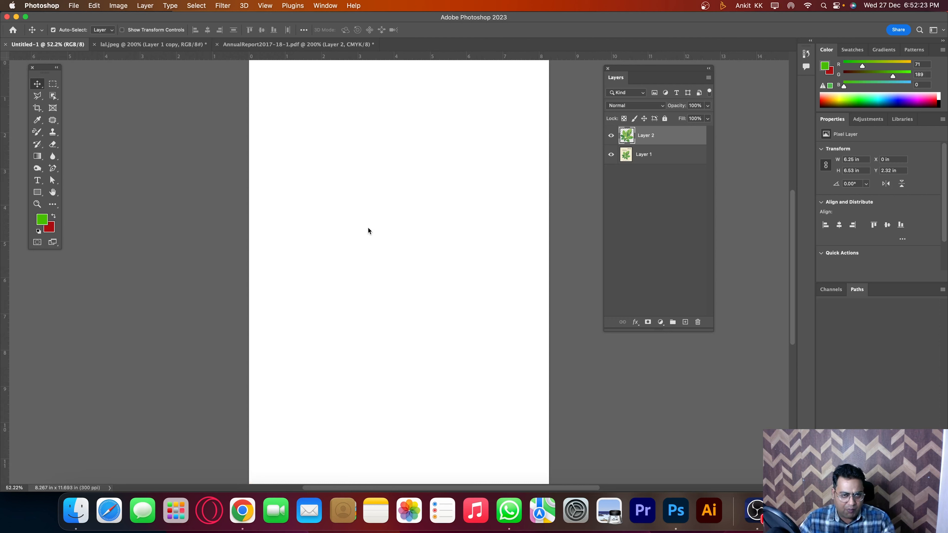
pyautogui.moveTo(368, 228); pyautogui.dragTo(419, 144)
pyautogui.hotkey('ctrl', 't')
pyautogui.press('Return')
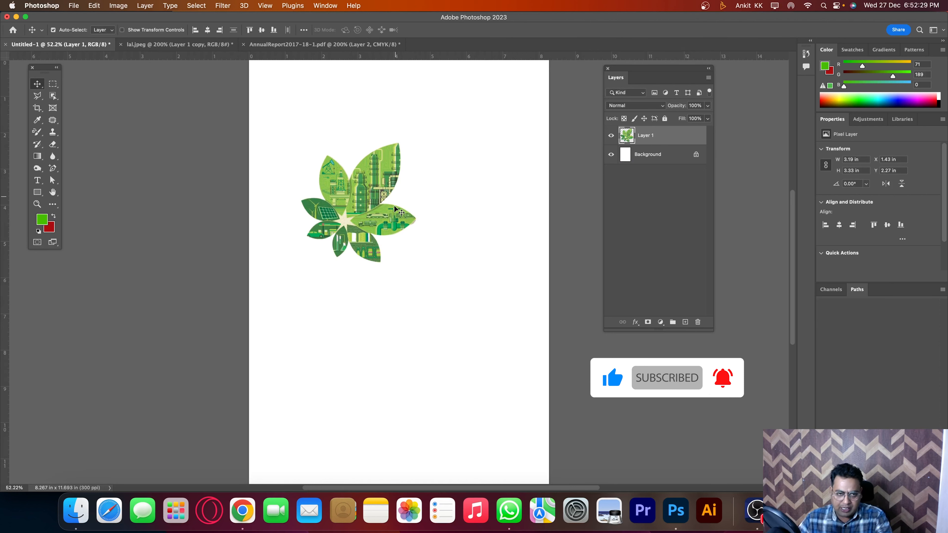